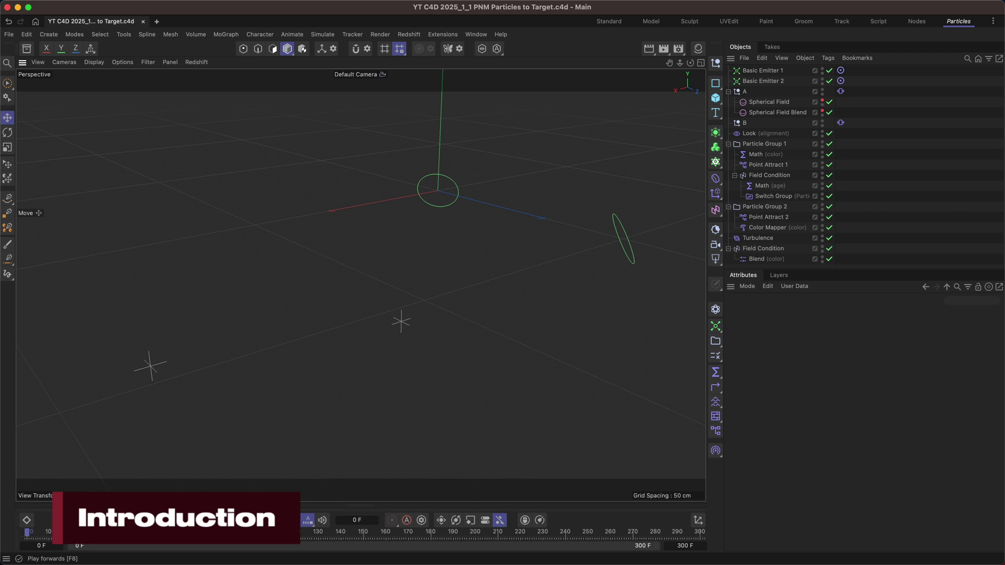
# Step: Play the particle simulation, select Point Attract 2, and pause at frame 194
pyautogui.click(229, 519)
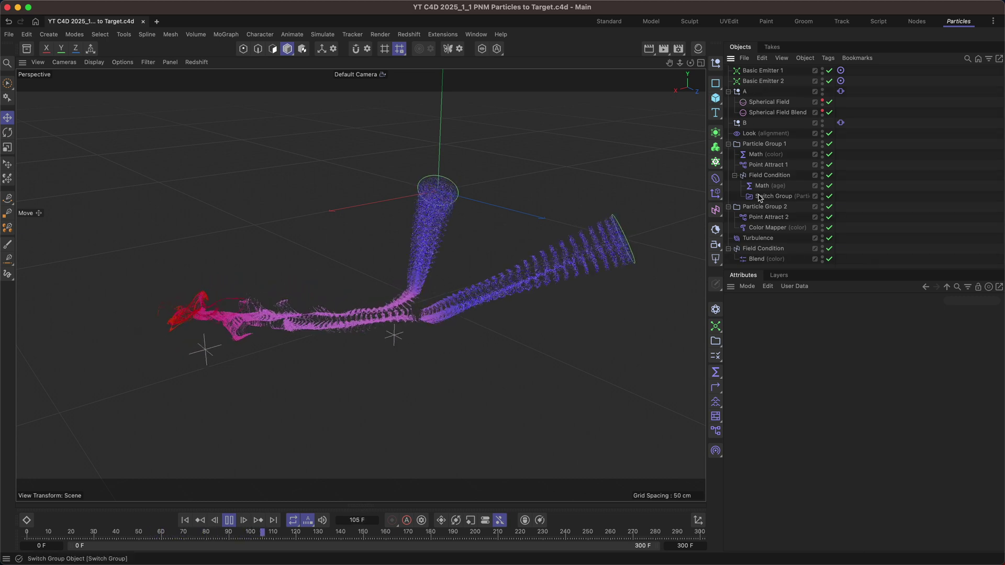
pyautogui.click(782, 217)
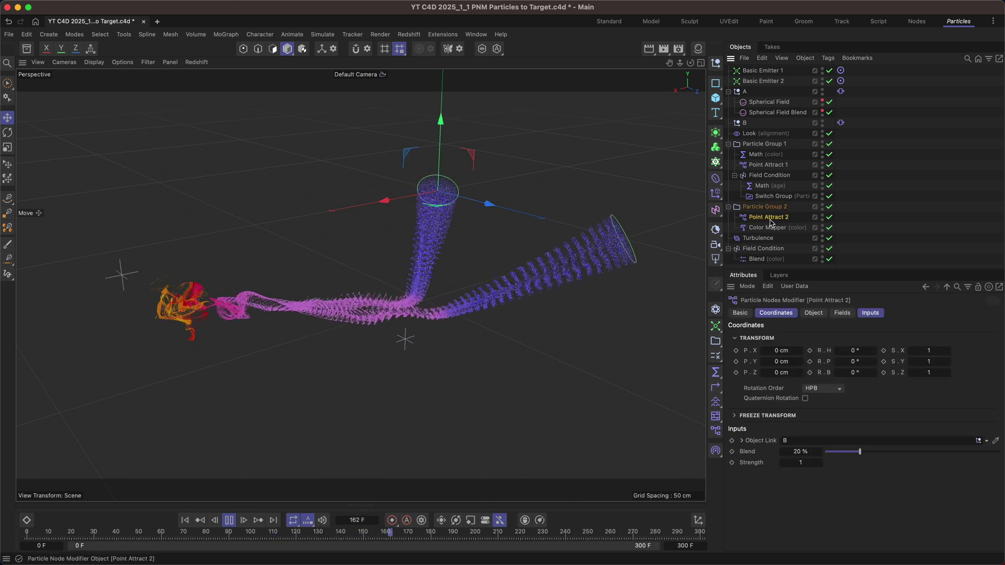
pyautogui.click(230, 521)
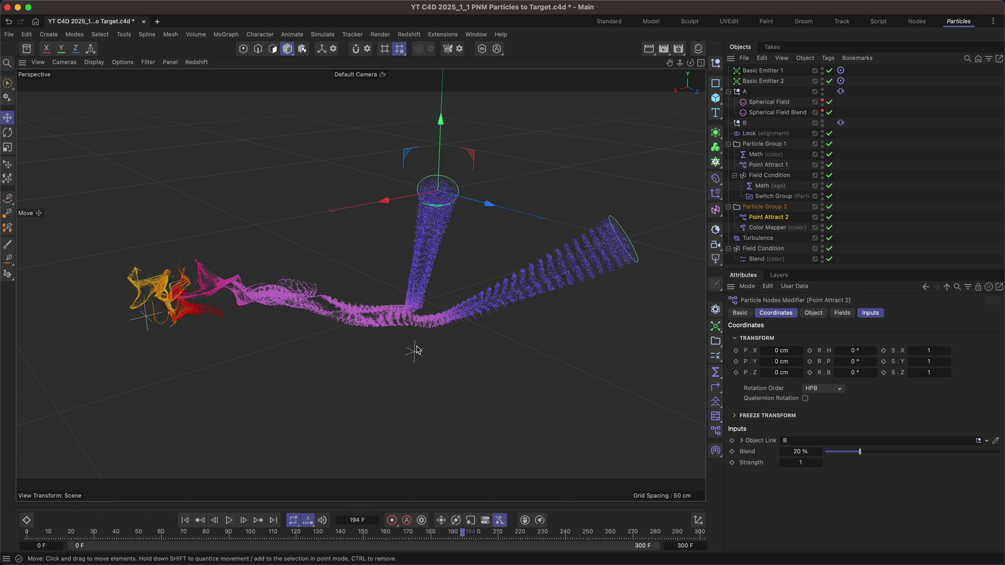
# Step: Create a new document with a Basic Emitter, Particle Group and Particle Node Modifier, opening its empty node graph
pyautogui.click(157, 20)
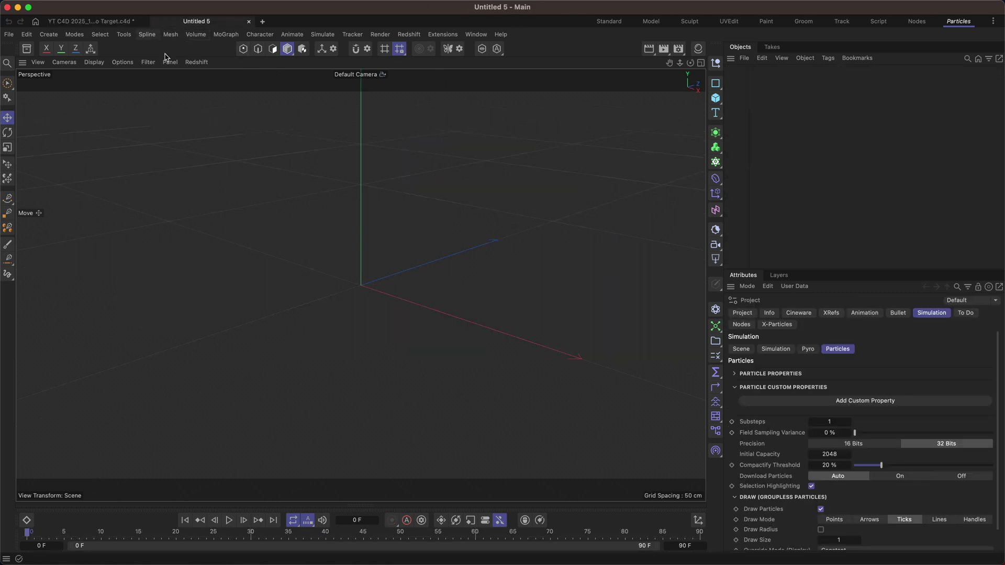
pyautogui.click(715, 326)
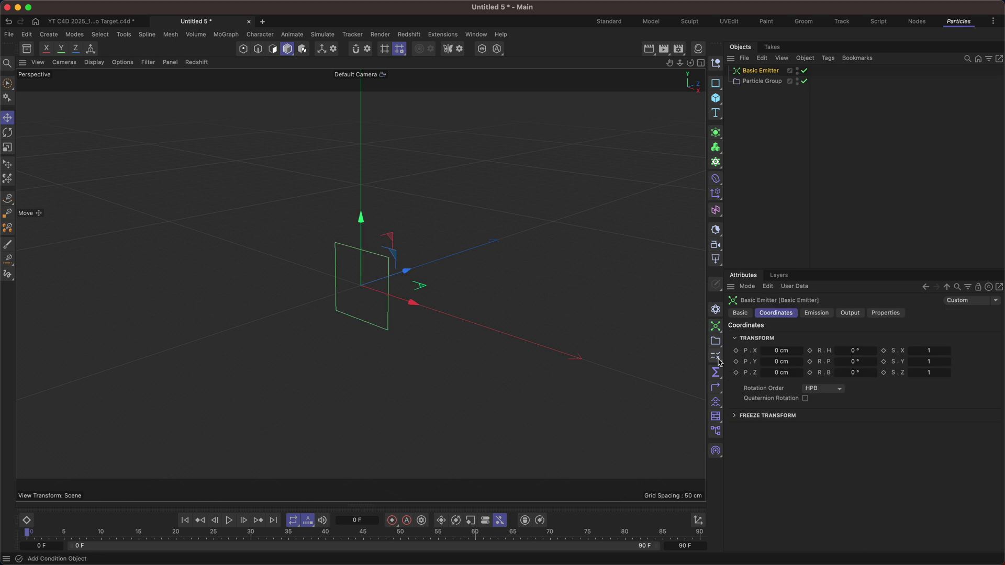
pyautogui.click(716, 431)
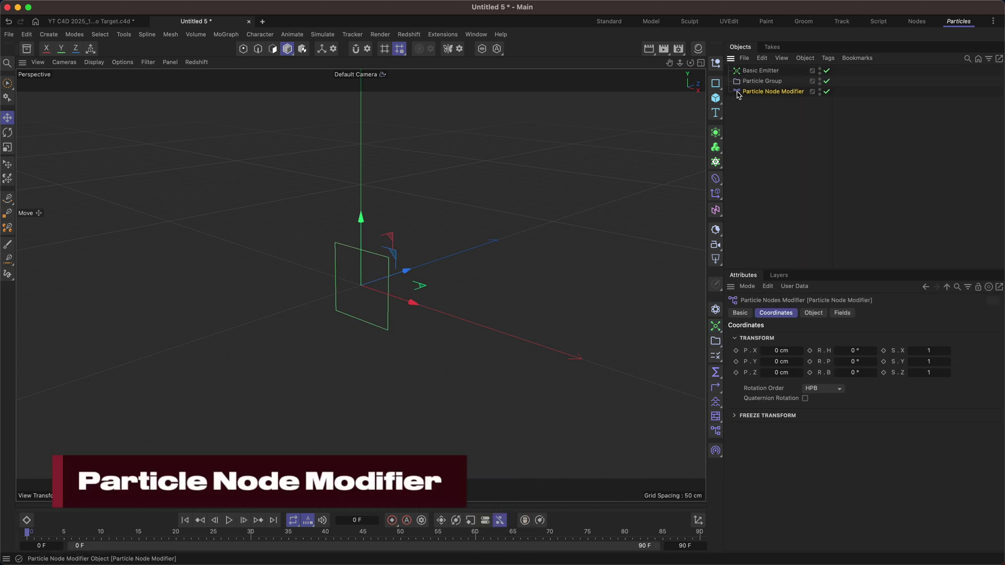
pyautogui.doubleClick(738, 93)
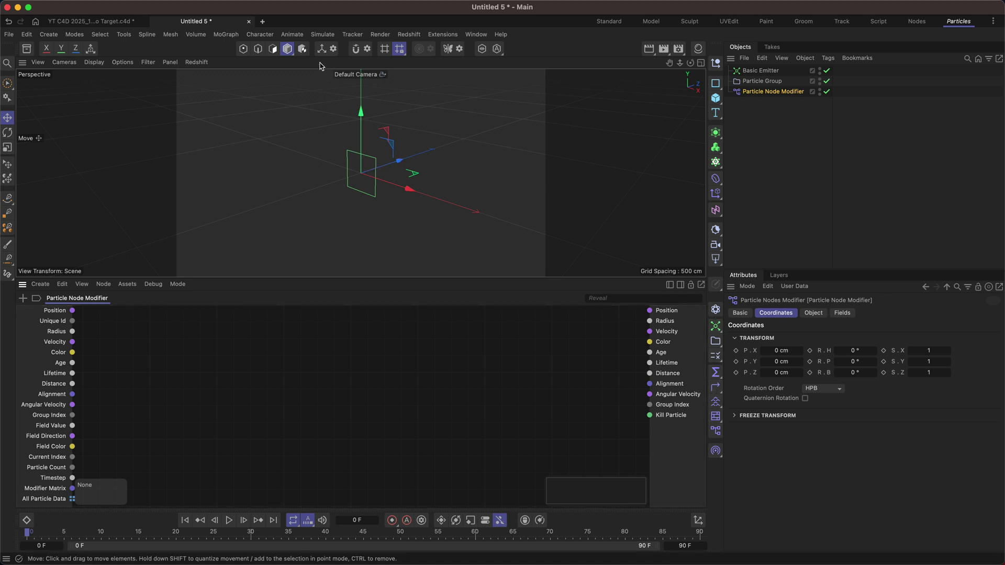
# Step: Browse the Simulate commands without choosing, then undock the node editor and close its floating window
pyautogui.click(322, 34)
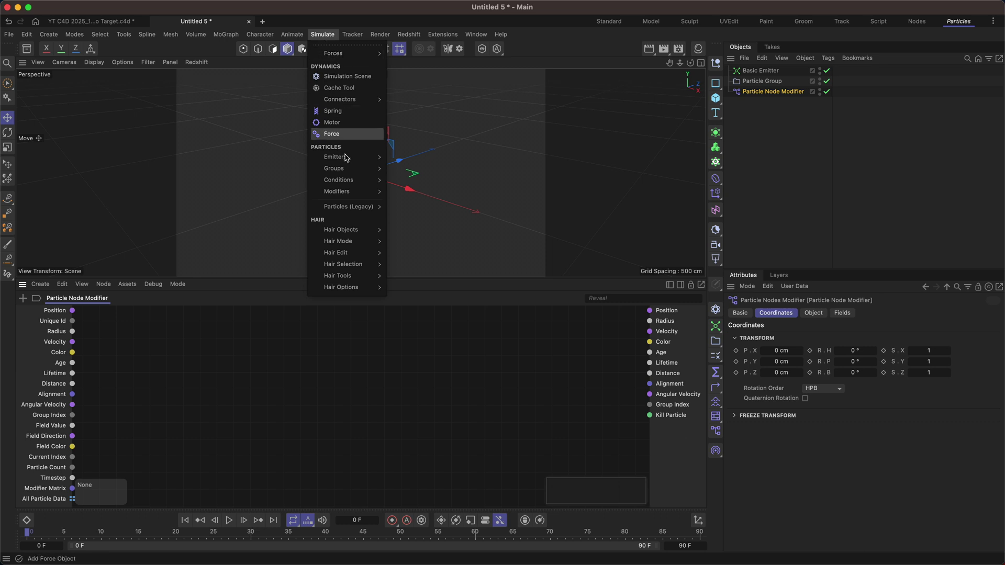
pyautogui.moveTo(365, 194)
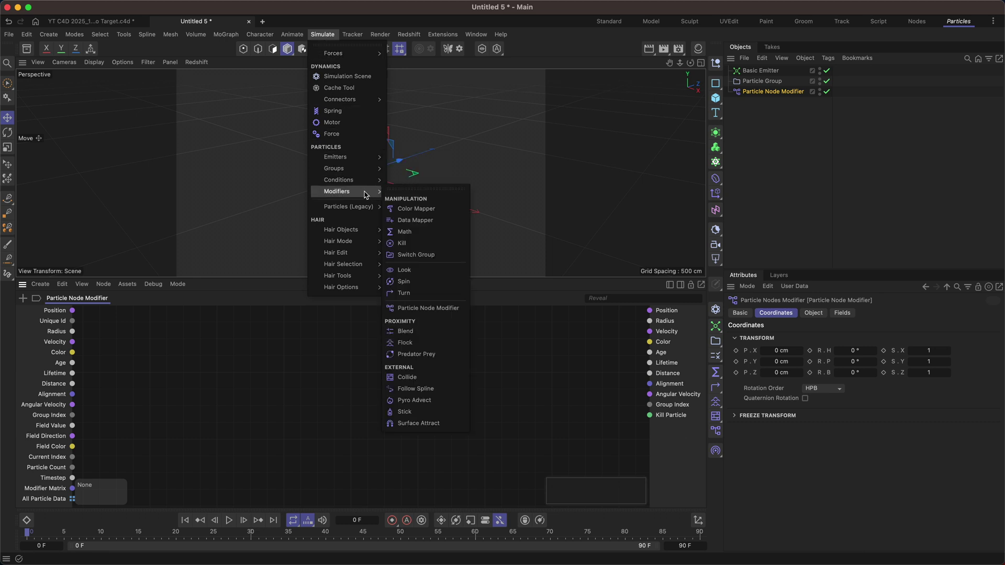
pyautogui.click(262, 207)
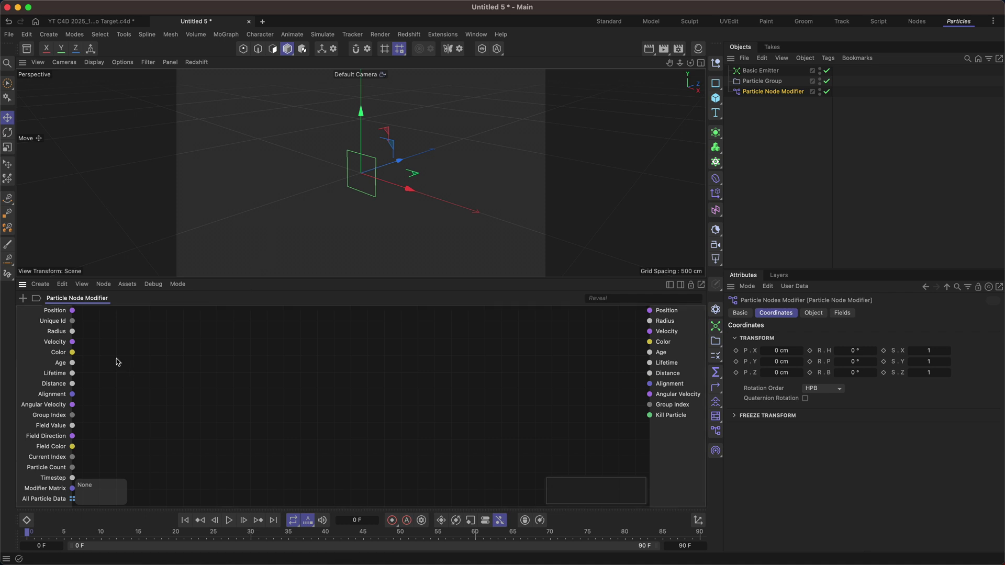
pyautogui.click(23, 286)
pyautogui.click(58, 291)
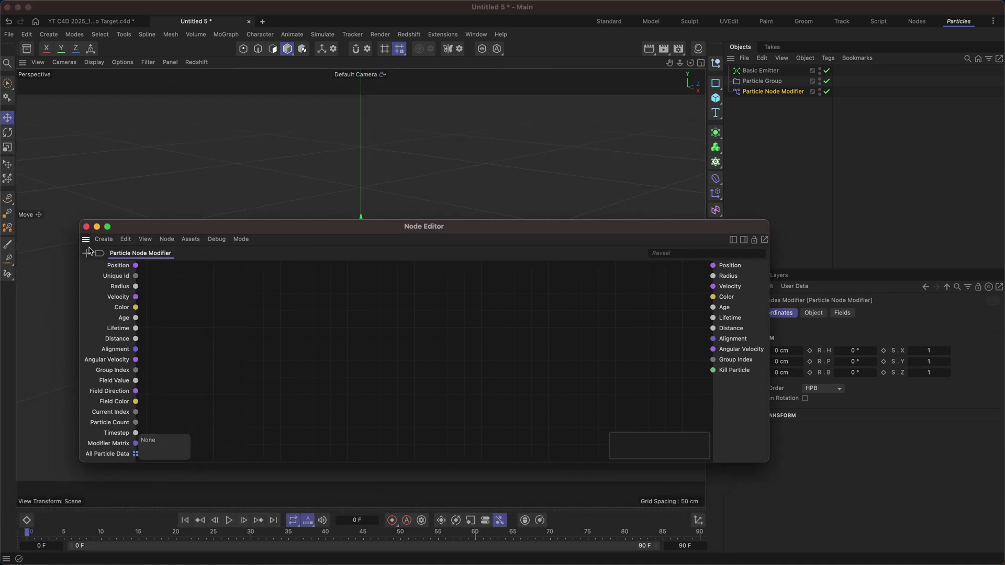
pyautogui.click(87, 226)
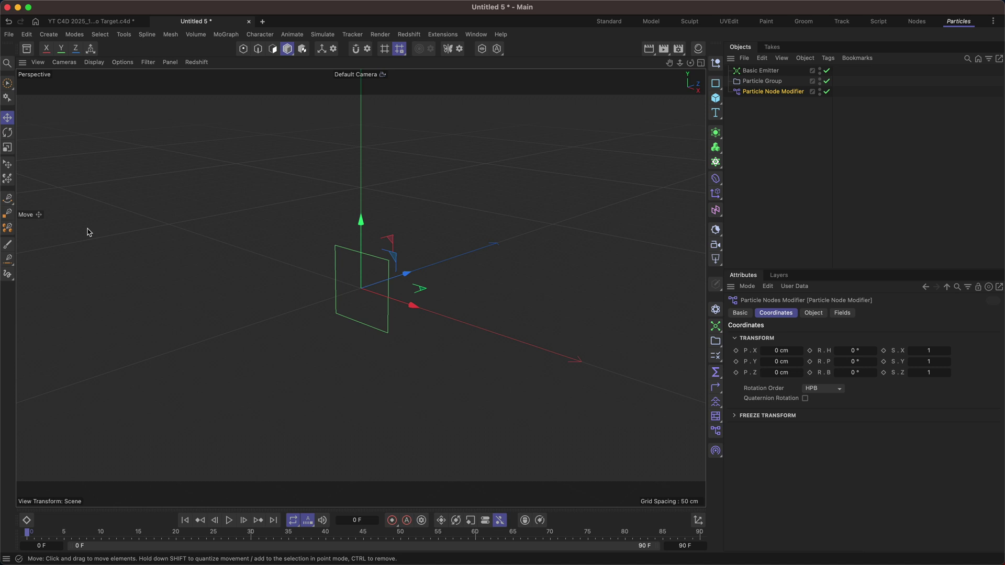
# Step: Reopen the modifier's node graph, dock it below the viewport, and toggle its attributes panel
pyautogui.doubleClick(740, 92)
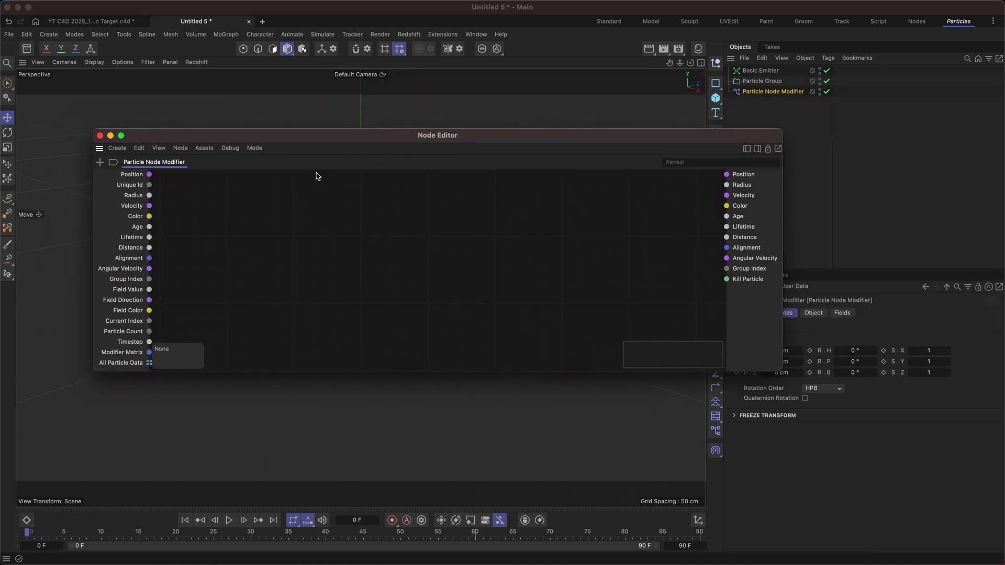
pyautogui.moveTo(163, 475); pyautogui.dragTo(164, 477)
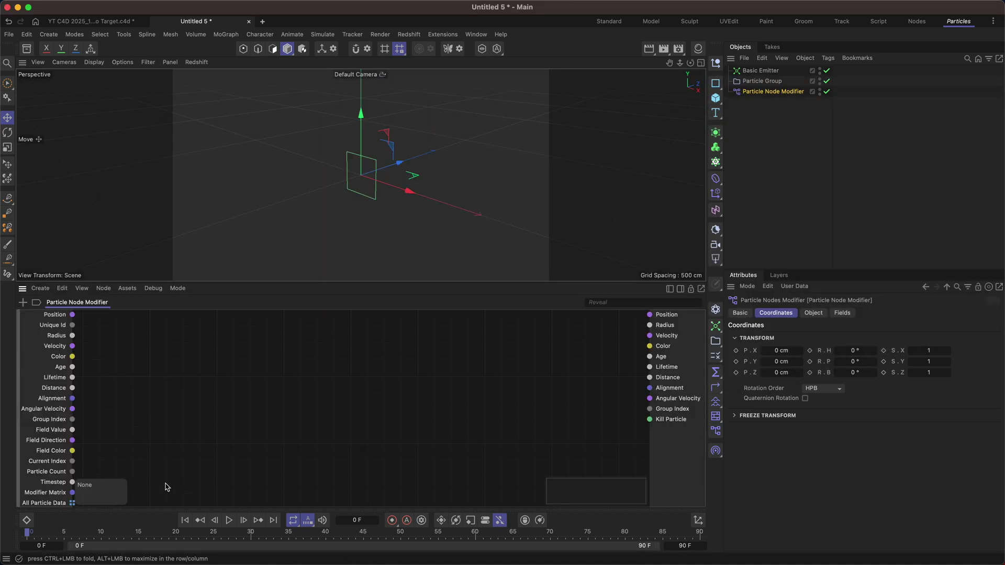
pyautogui.click(22, 288)
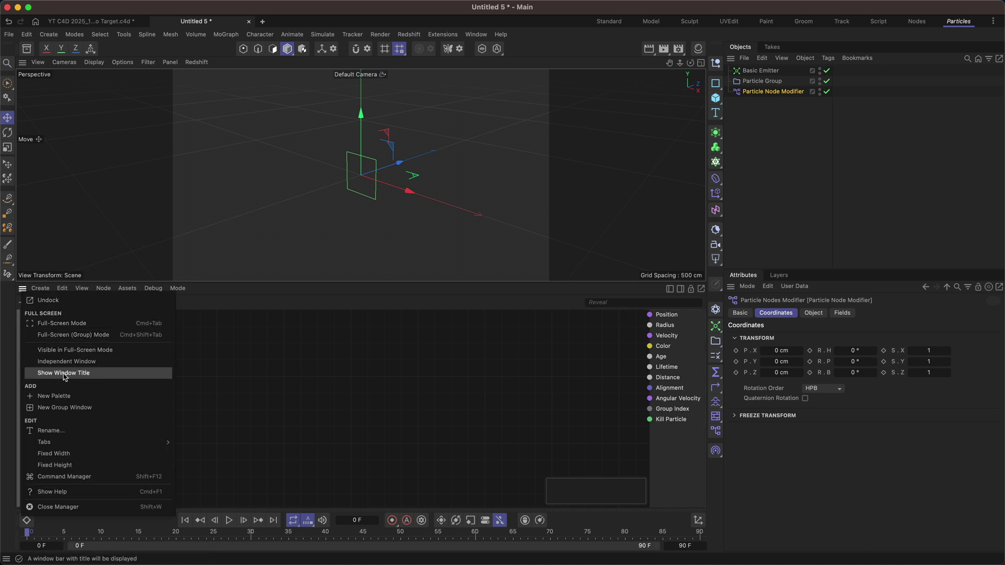
pyautogui.click(680, 291)
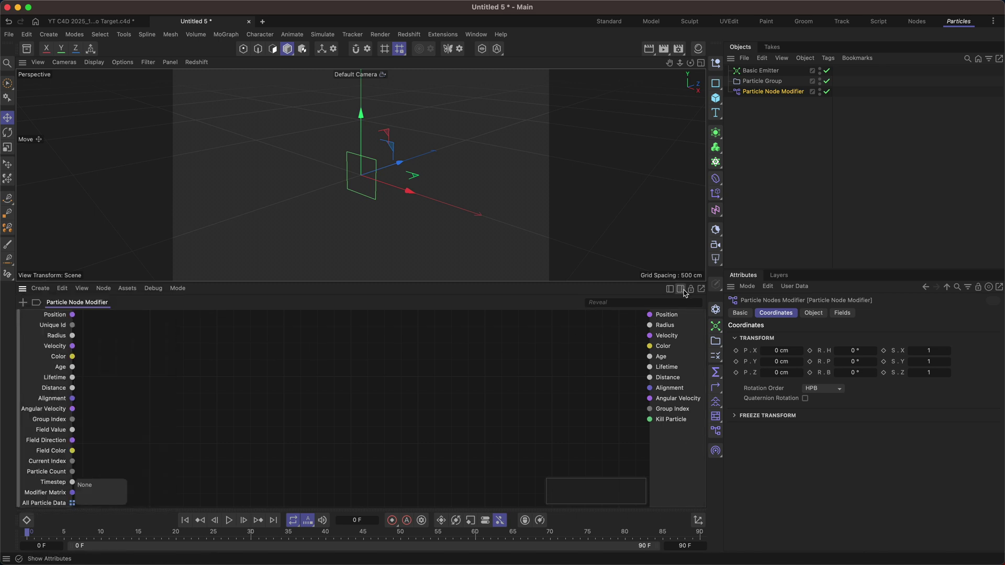
pyautogui.click(680, 290)
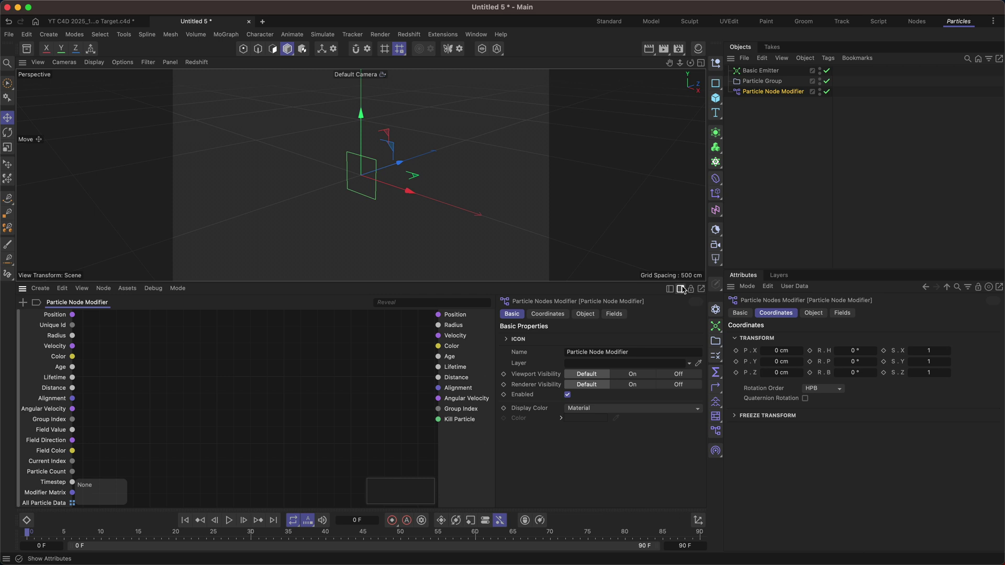
pyautogui.click(680, 290)
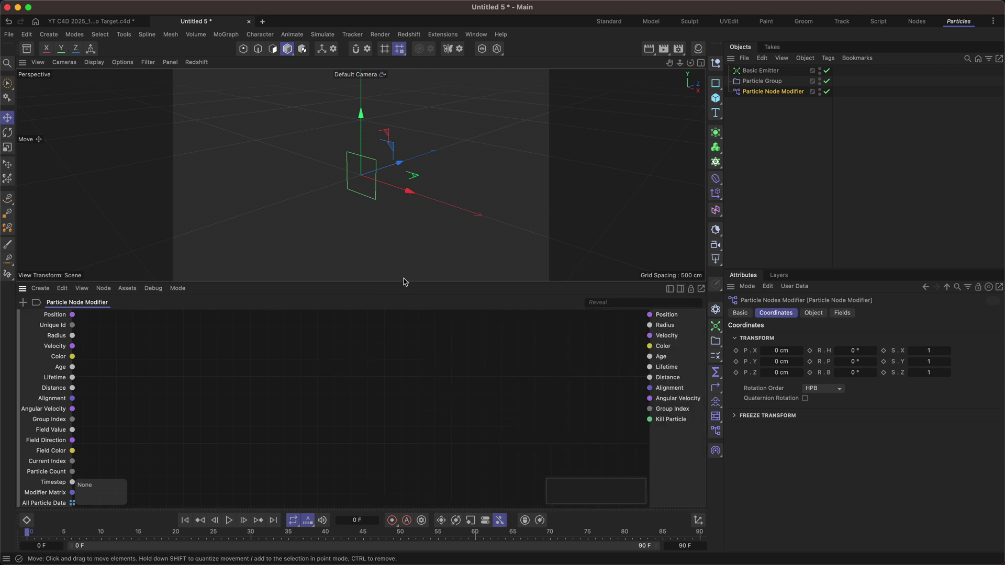
# Step: Enlarge the node editor, play the scene, and view the Basic Emitter's Output and Properties settings
pyautogui.moveTo(406, 281); pyautogui.dragTo(401, 245)
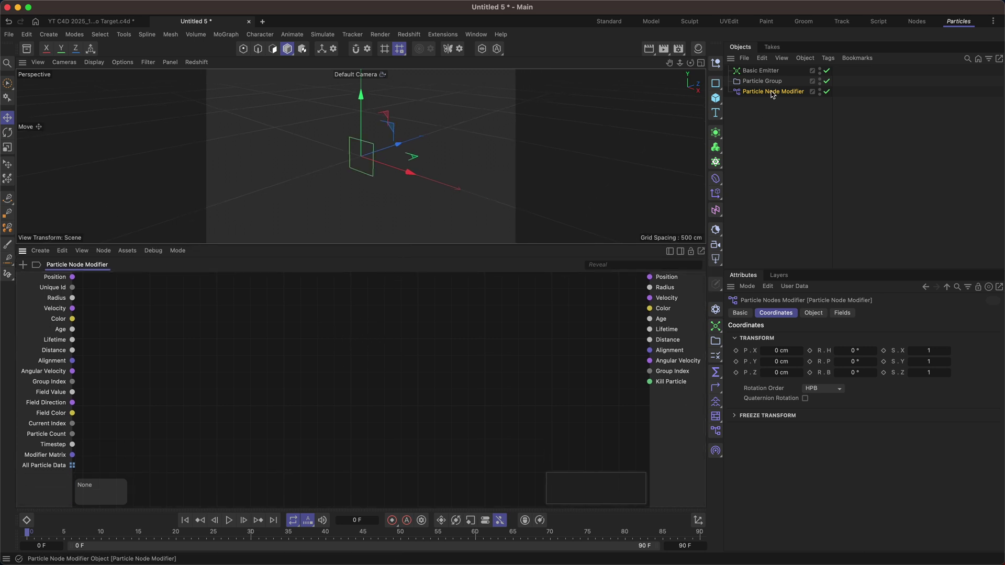
pyautogui.click(760, 71)
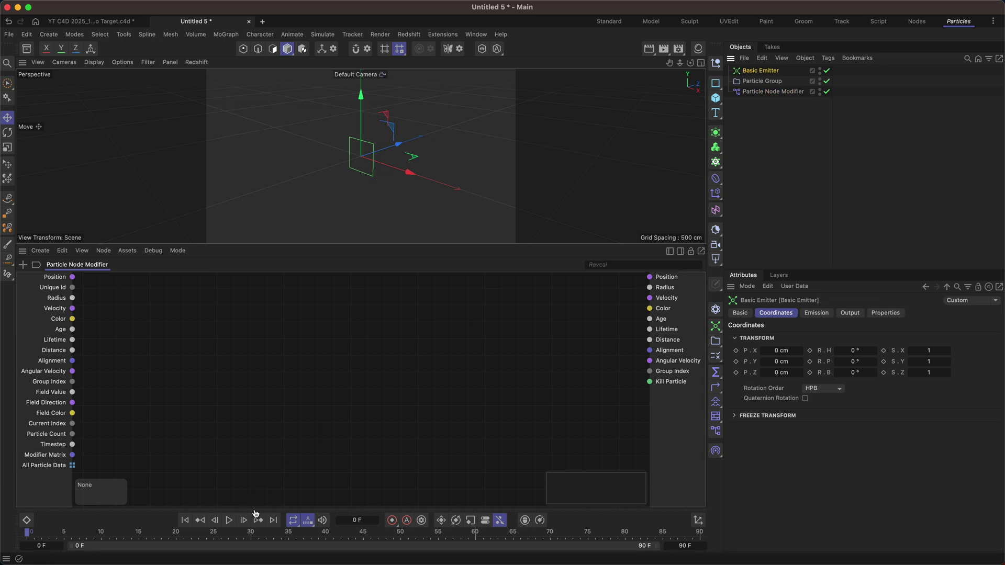
pyautogui.click(228, 520)
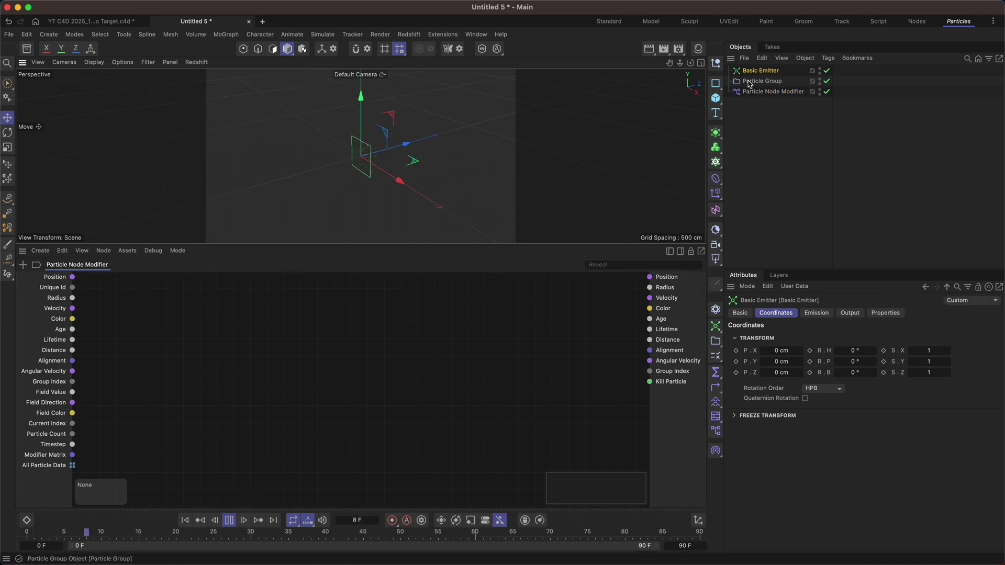
pyautogui.click(849, 313)
pyautogui.click(885, 312)
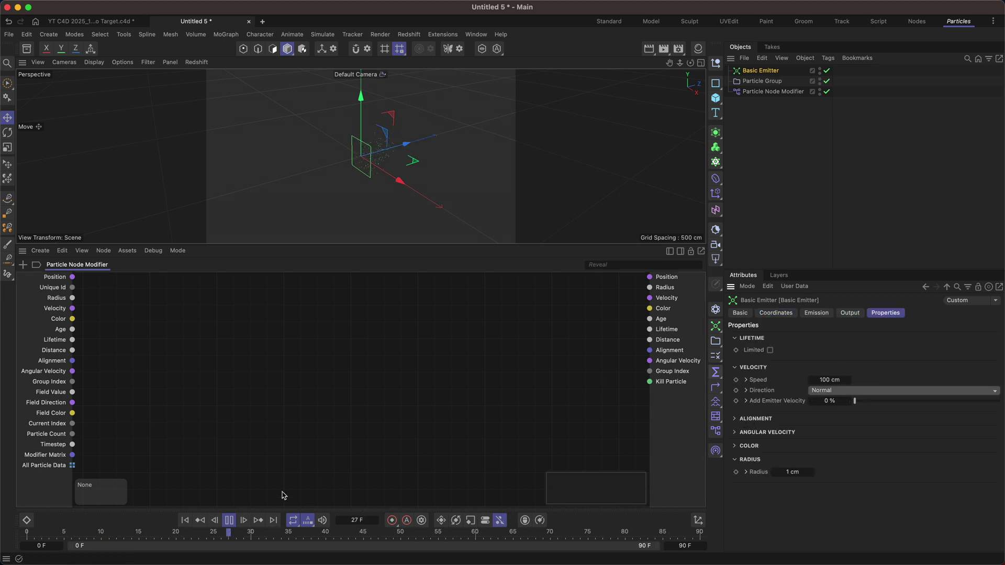
# Step: Add a Value node to the modifier graph and set its data type to Vector
pyautogui.doubleClick(300, 328)
pyautogui.write('va')
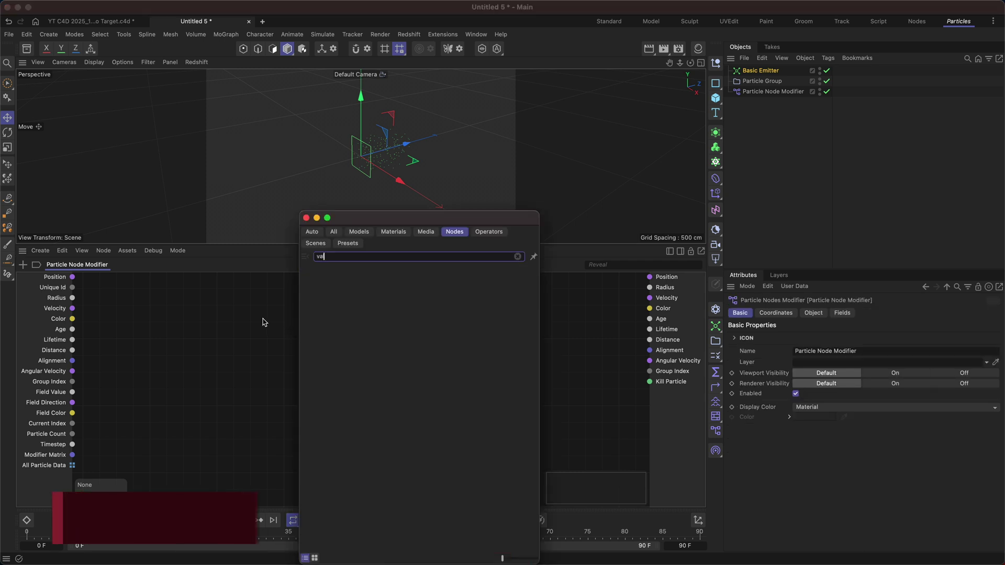
pyautogui.write('lue')
pyautogui.moveTo(321, 422); pyautogui.dragTo(256, 400)
pyautogui.click(814, 341)
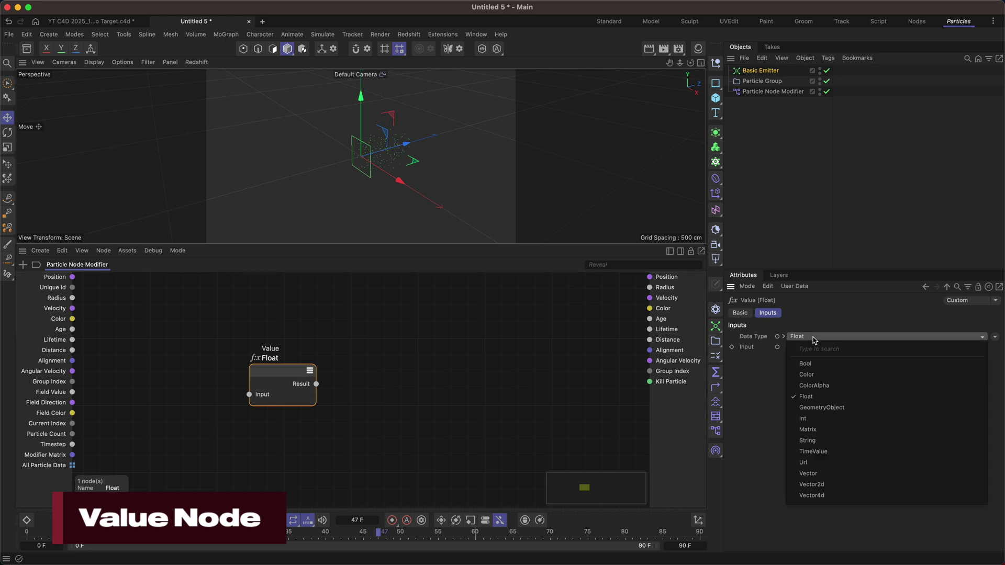
pyautogui.click(819, 473)
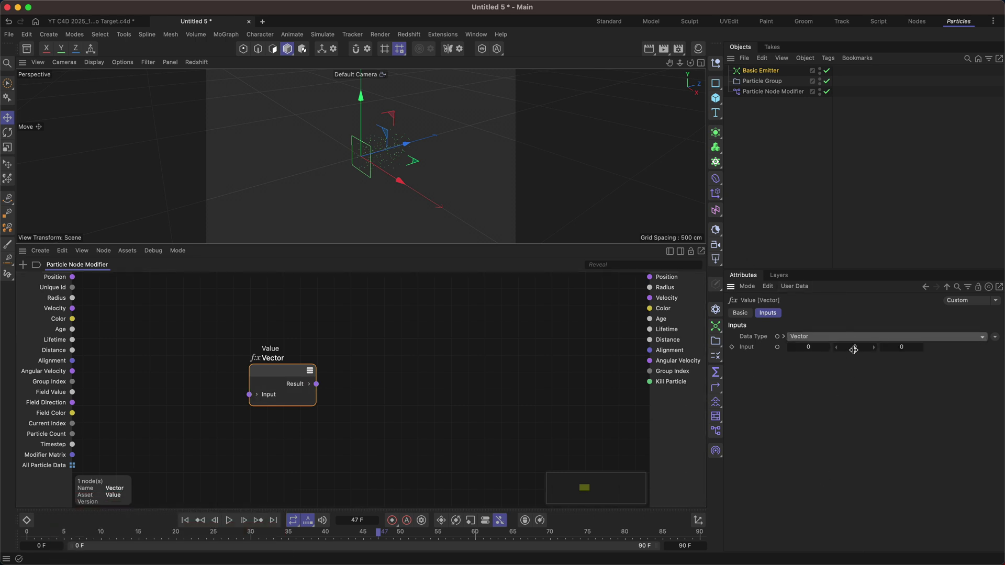
# Step: Enter X 500 and Y 200 for the vector input, then reposition the Value node
pyautogui.click(814, 346)
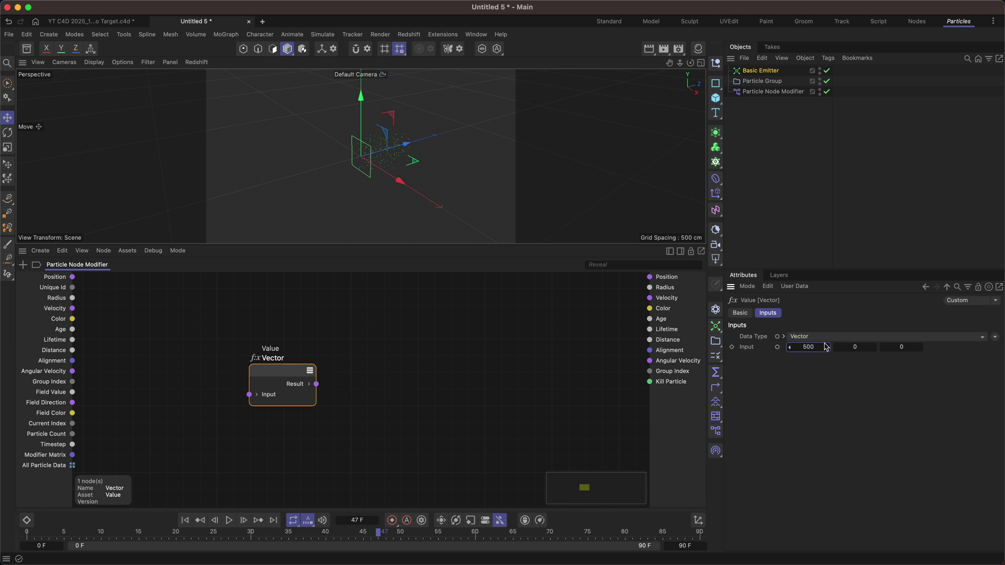
pyautogui.click(865, 347)
pyautogui.press('Return')
pyautogui.keyDown('alt'); pyautogui.moveTo(415, 206); pyautogui.dragTo(292, 196); pyautogui.keyUp('alt')
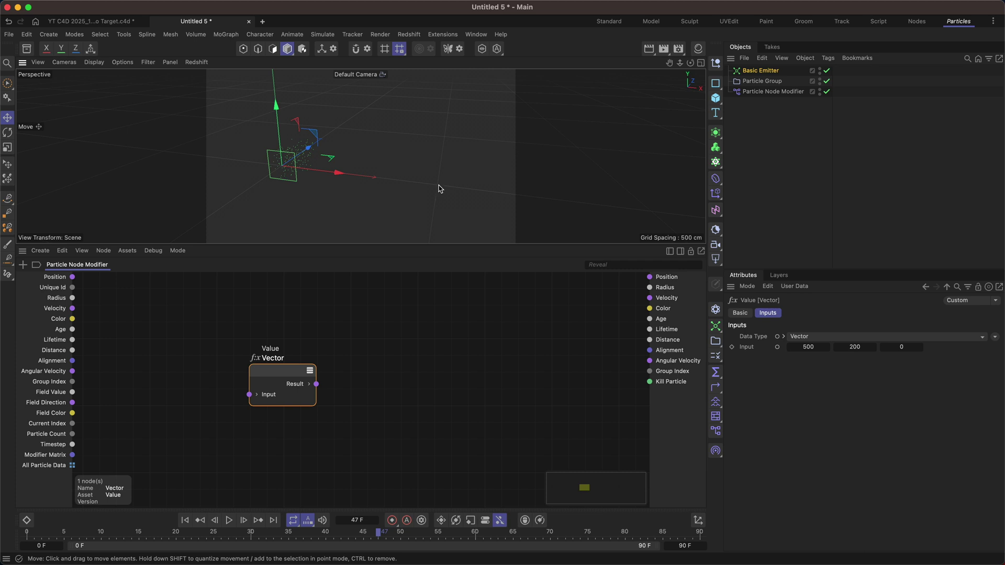
pyautogui.keyDown('alt'); pyautogui.moveTo(440, 189); pyautogui.dragTo(439, 130); pyautogui.keyUp('alt')
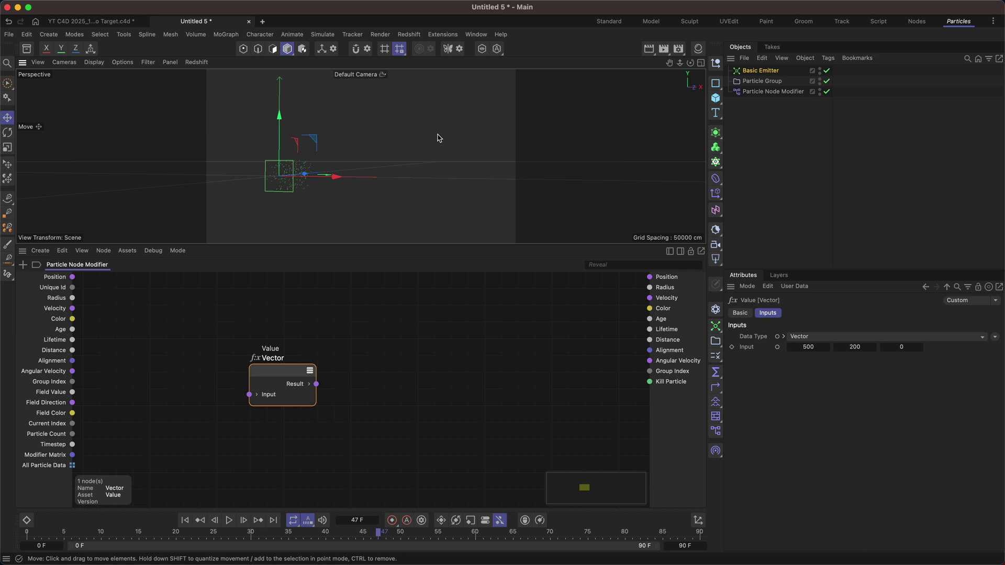
pyautogui.moveTo(282, 371); pyautogui.dragTo(344, 361)
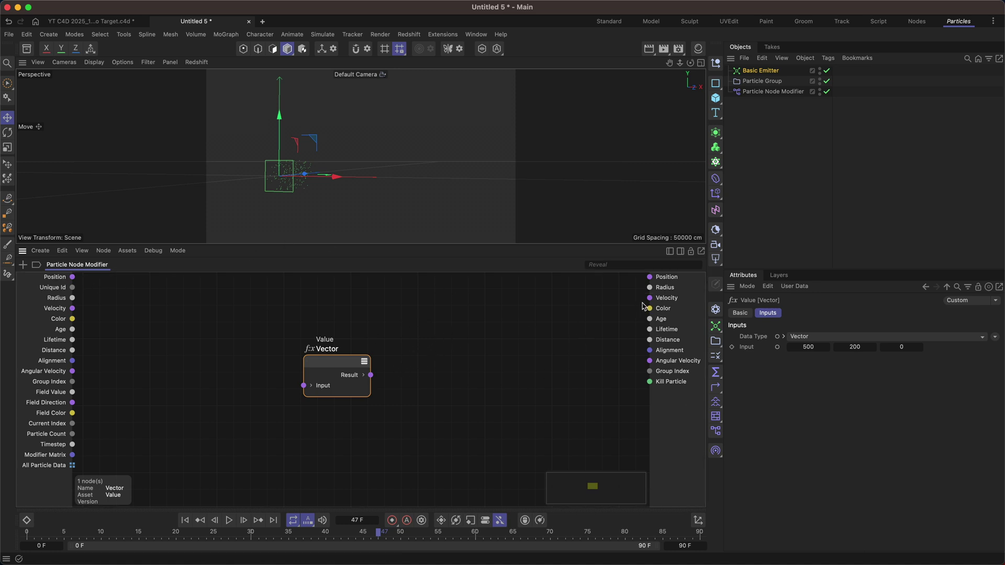
# Step: Search 'minus vec' and add the Arithmetic Subtract node with Vector data type
pyautogui.doubleClick(423, 304)
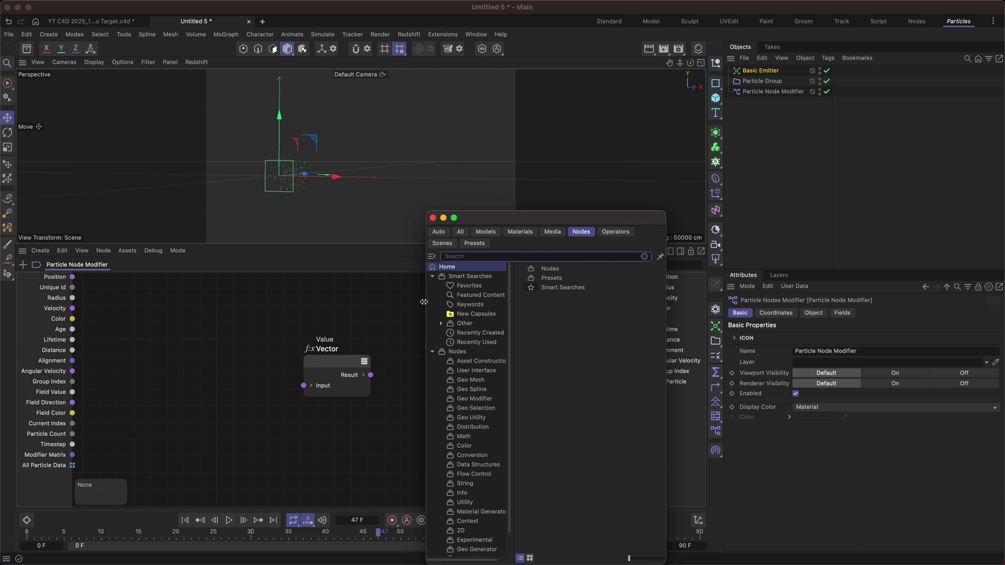
pyautogui.write('sub')
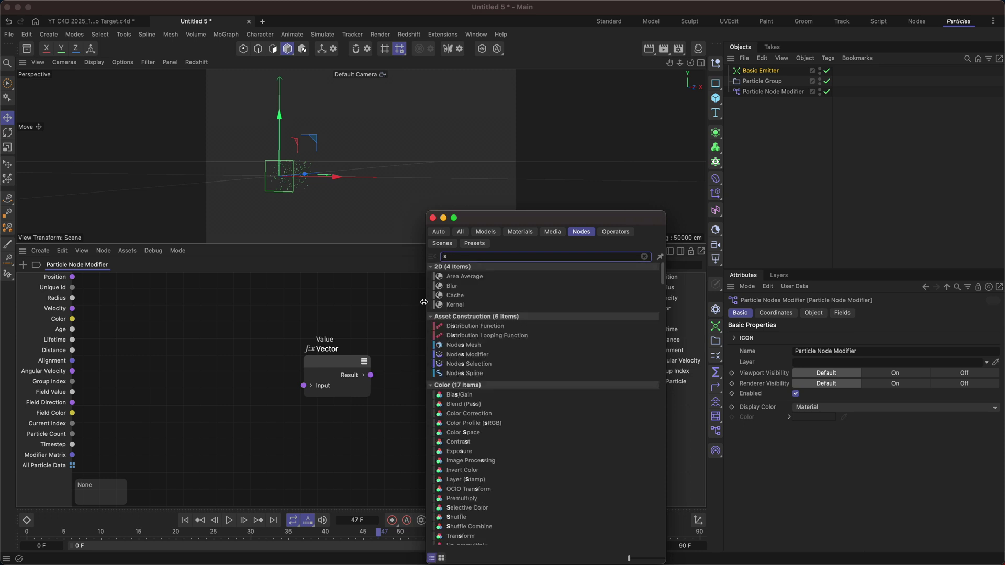
pyautogui.press('BackSpace')
pyautogui.press('BackSpace')
pyautogui.press('BackSpace')
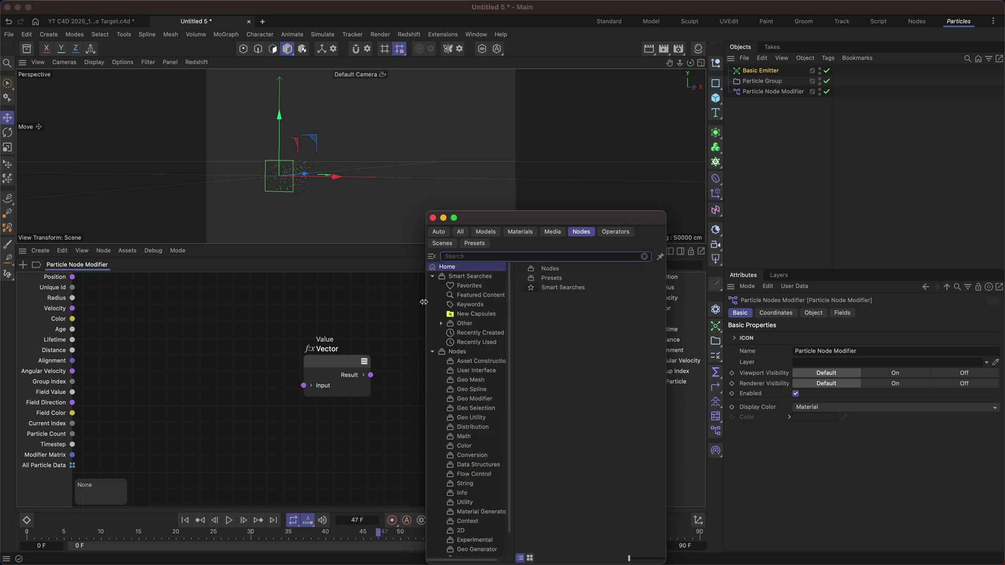
pyautogui.write('-')
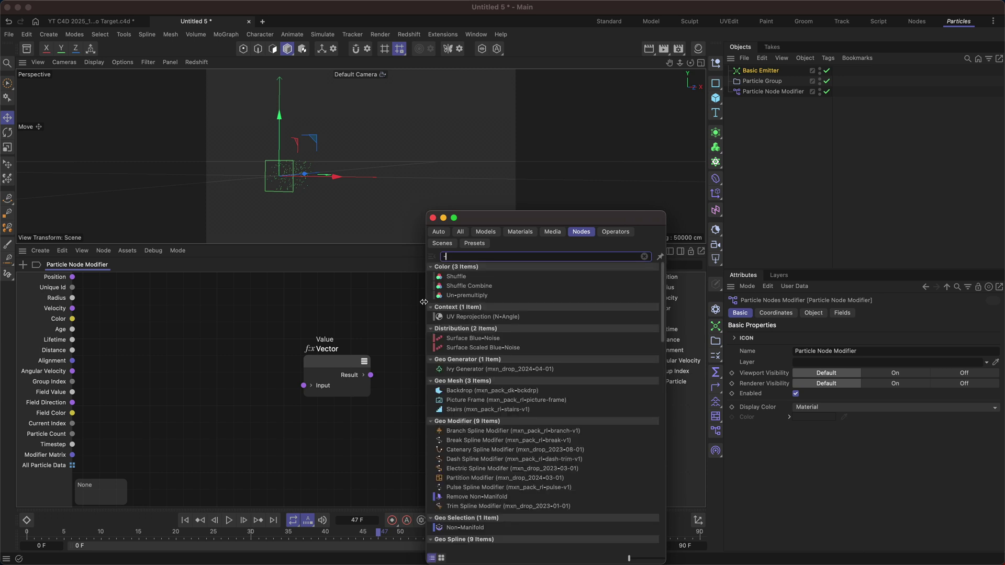
pyautogui.press('BackSpace')
pyautogui.write('minus')
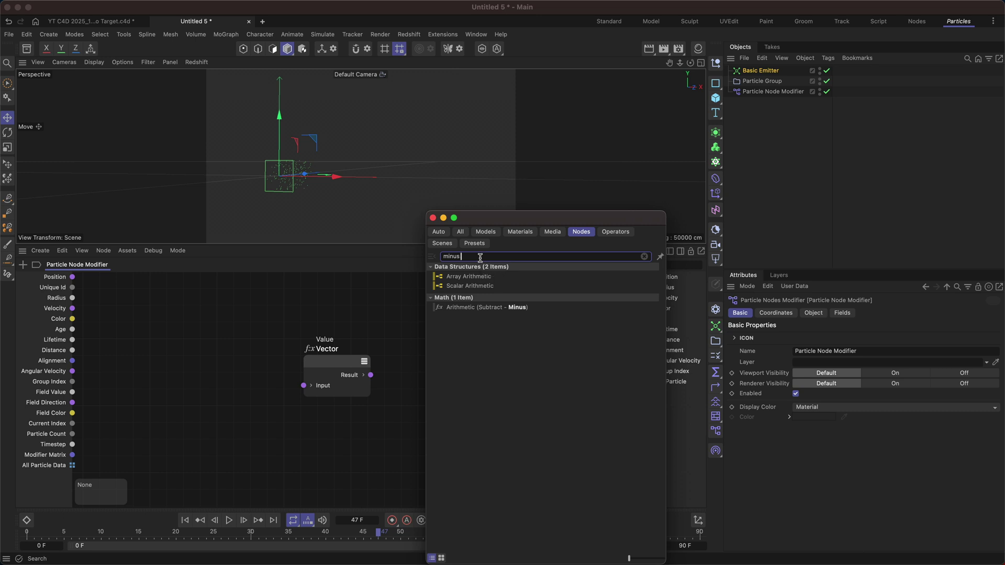
pyautogui.write('vec')
pyautogui.click(540, 310)
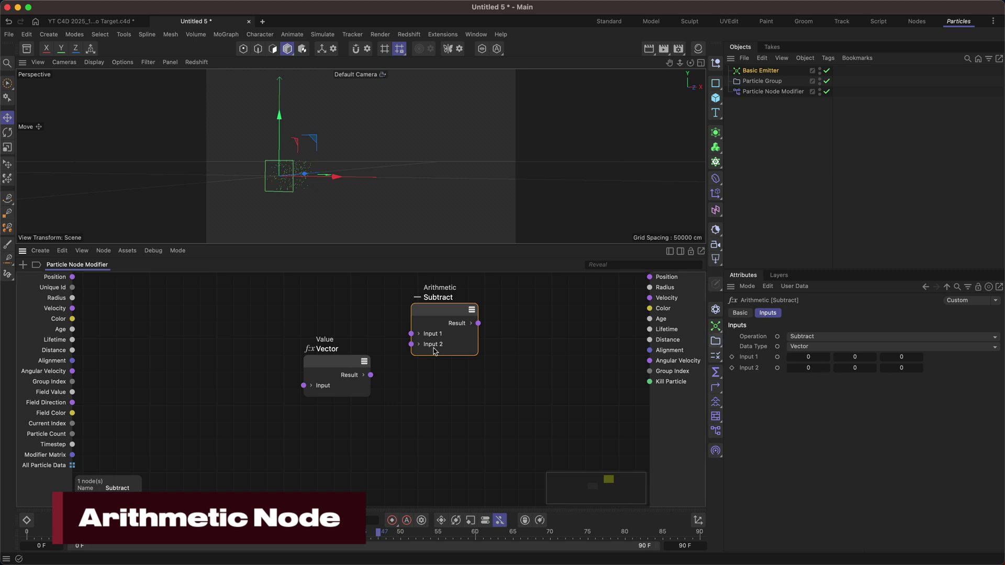
# Step: Wire the Vector value and Position into Subtract, drive Velocity with its Result, and replay from frame 0
pyautogui.moveTo(346, 369); pyautogui.dragTo(417, 340)
pyautogui.moveTo(309, 353); pyautogui.dragTo(315, 363)
pyautogui.moveTo(411, 344); pyautogui.dragTo(73, 278)
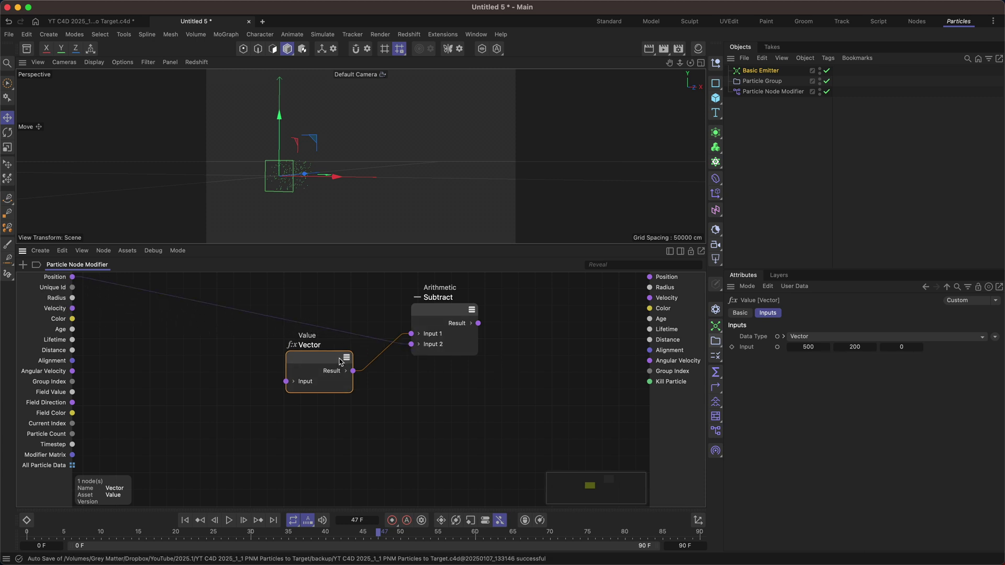
pyautogui.moveTo(474, 326); pyautogui.dragTo(649, 298)
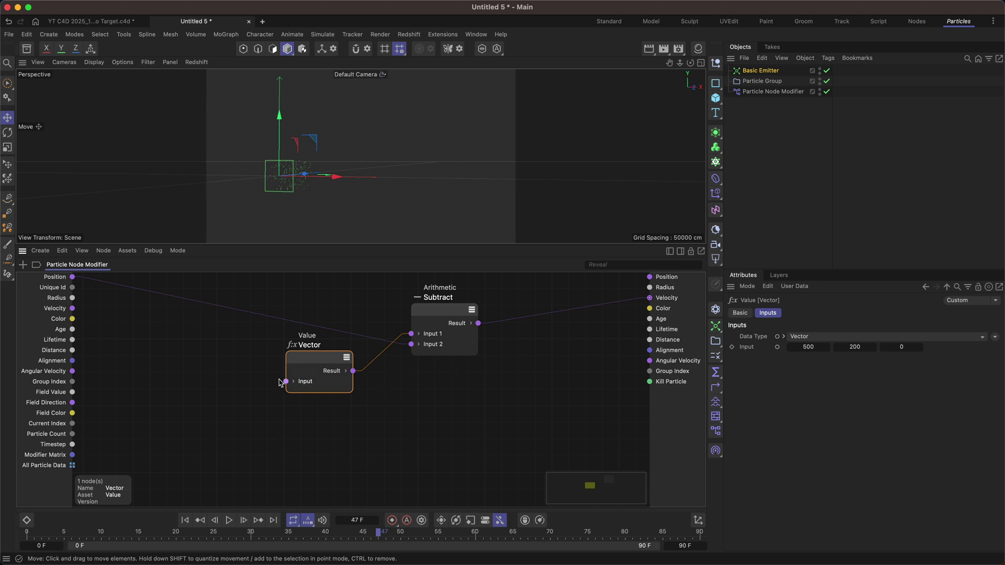
pyautogui.moveTo(320, 359)
pyautogui.mouseDown()
pyautogui.moveTo(341, 283)
pyautogui.moveTo(323, 360)
pyautogui.mouseUp()
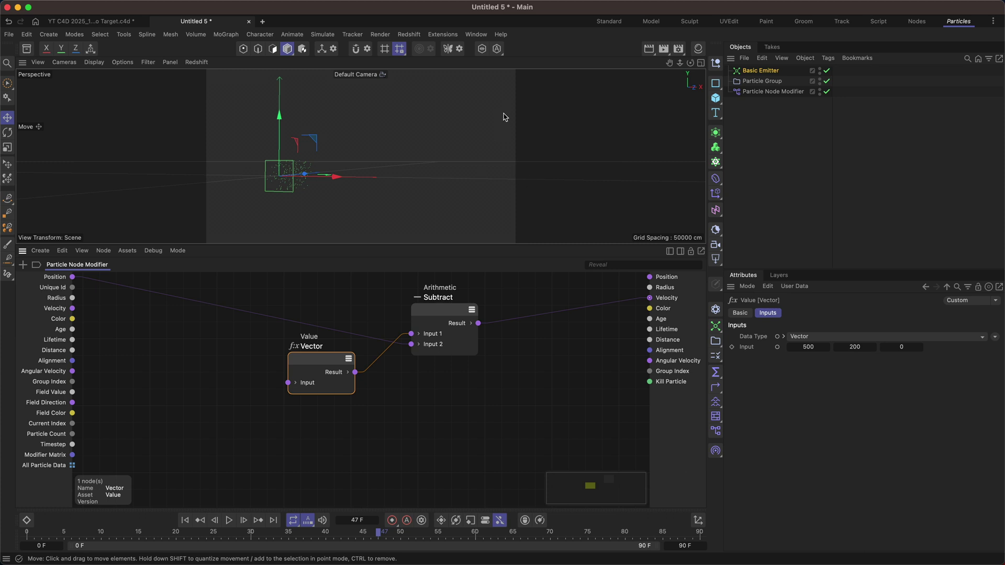
pyautogui.click(184, 520)
pyautogui.click(229, 523)
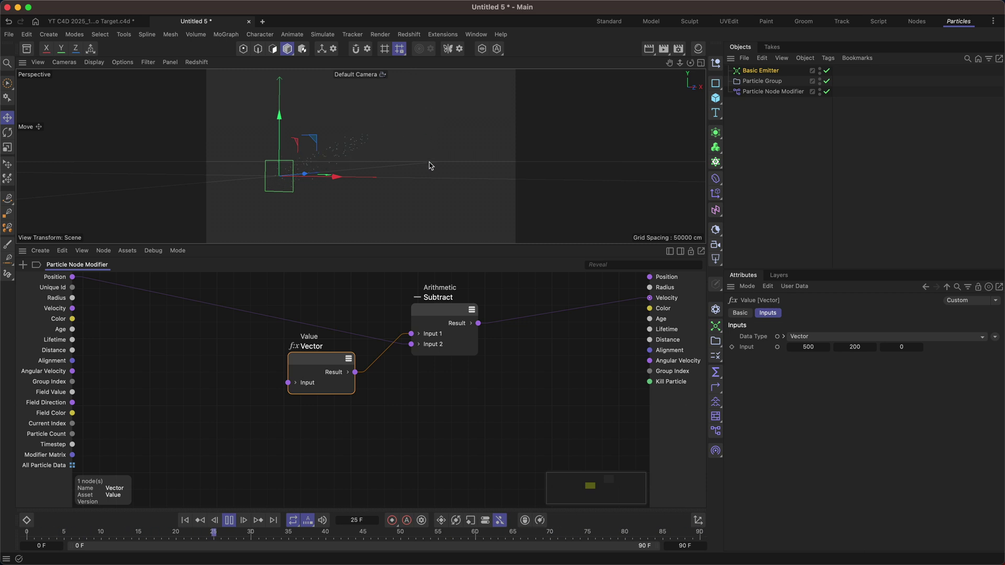
# Step: Enter -300 as the vector's third component so the particles stream toward 500, 200, -300
pyautogui.keyDown('alt'); pyautogui.moveTo(438, 167); pyautogui.dragTo(470, 171); pyautogui.keyUp('alt')
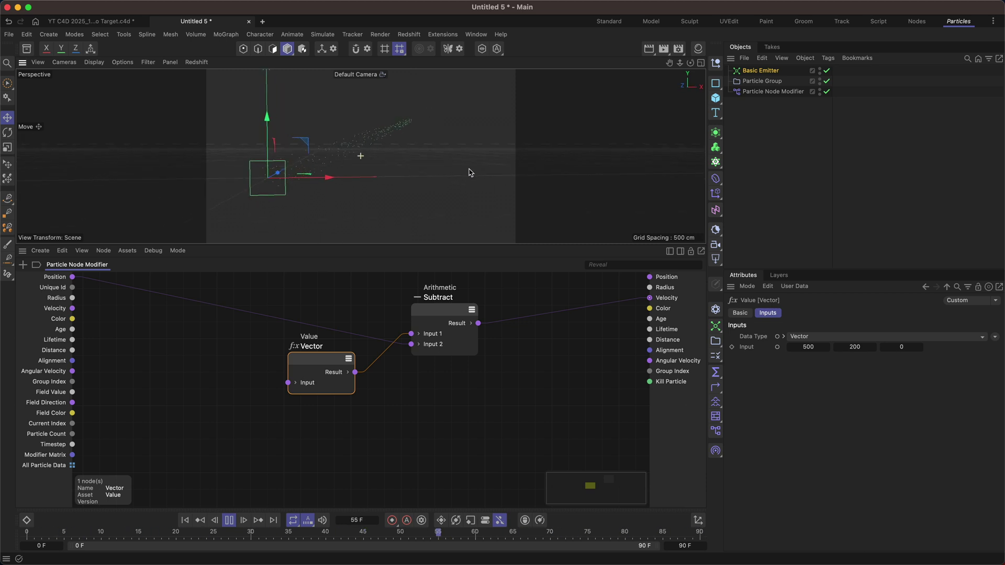
pyautogui.click(901, 348)
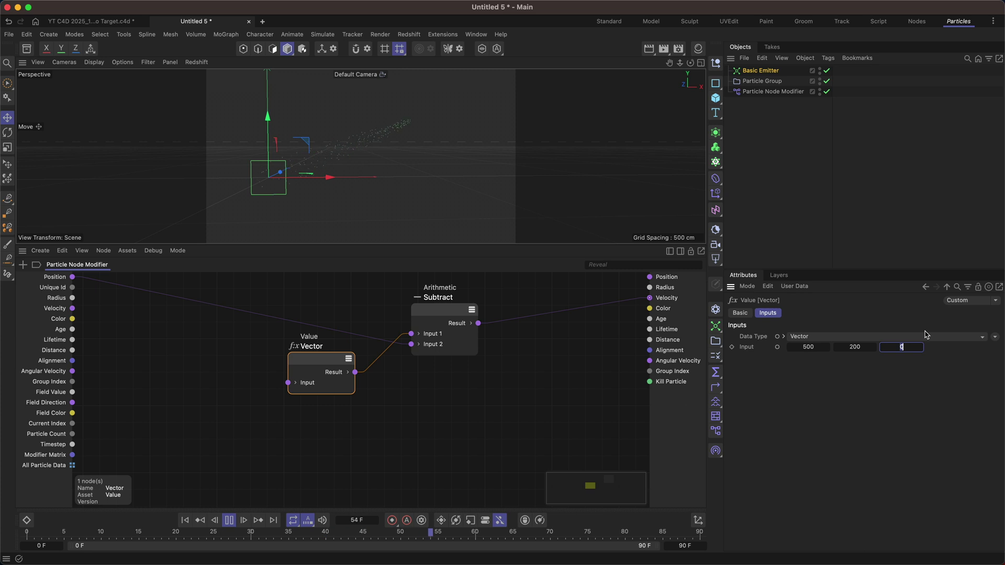
pyautogui.write('-300')
pyautogui.keyDown('alt'); pyautogui.moveTo(448, 180); pyautogui.dragTo(304, 182); pyautogui.keyUp('alt')
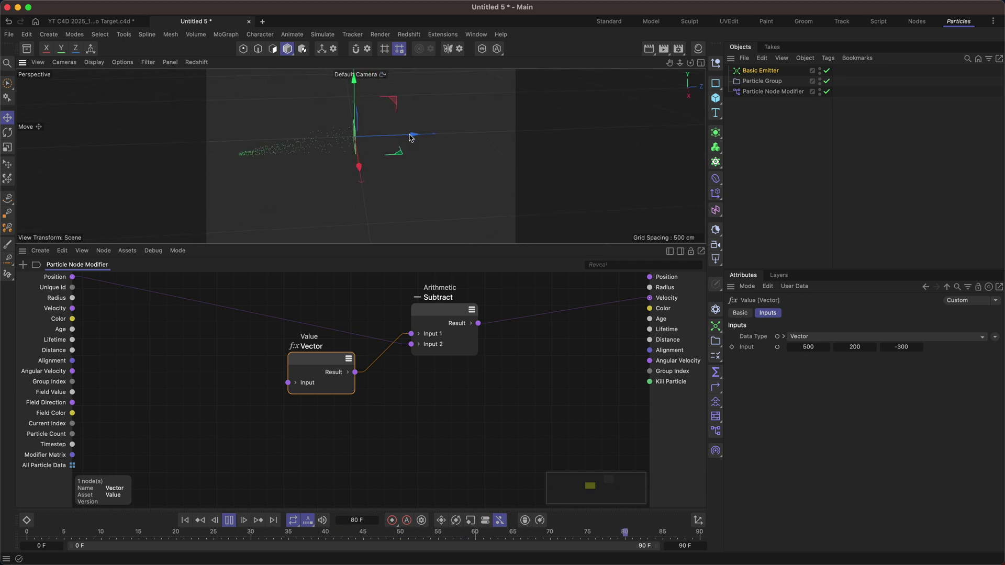
pyautogui.moveTo(329, 196)
pyautogui.keyDown('alt'); pyautogui.mouseDown()
pyautogui.moveTo(393, 187)
pyautogui.moveTo(353, 204)
pyautogui.moveTo(437, 166)
pyautogui.moveTo(347, 188)
pyautogui.mouseUp(); pyautogui.keyUp('alt')
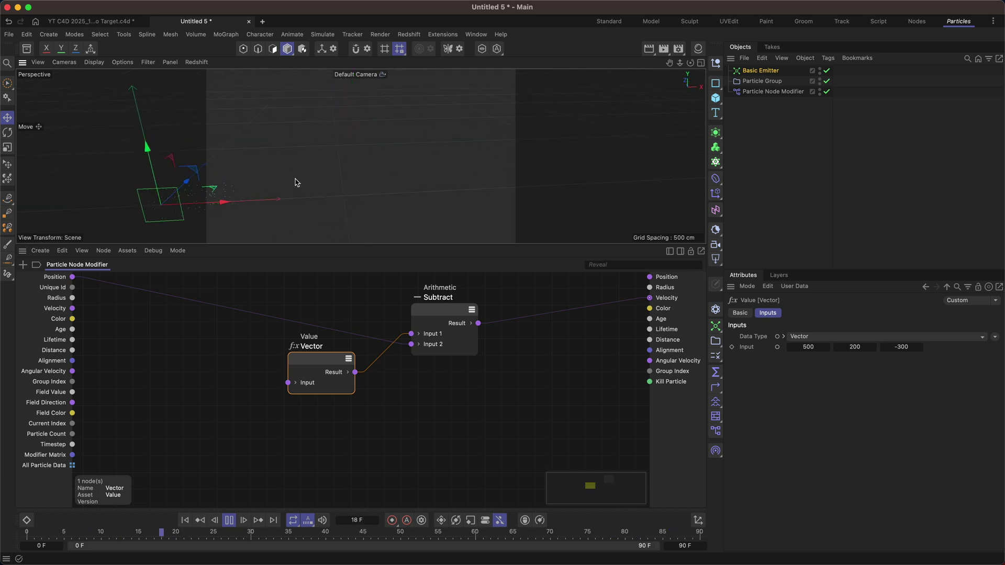
pyautogui.moveTo(316, 359); pyautogui.dragTo(324, 361)
# Step: Pause the simulation at frame 40 and orbit the view around the emitter
pyautogui.click(228, 520)
pyautogui.keyDown('alt'); pyautogui.moveTo(395, 198); pyautogui.dragTo(329, 368); pyautogui.keyUp('alt')
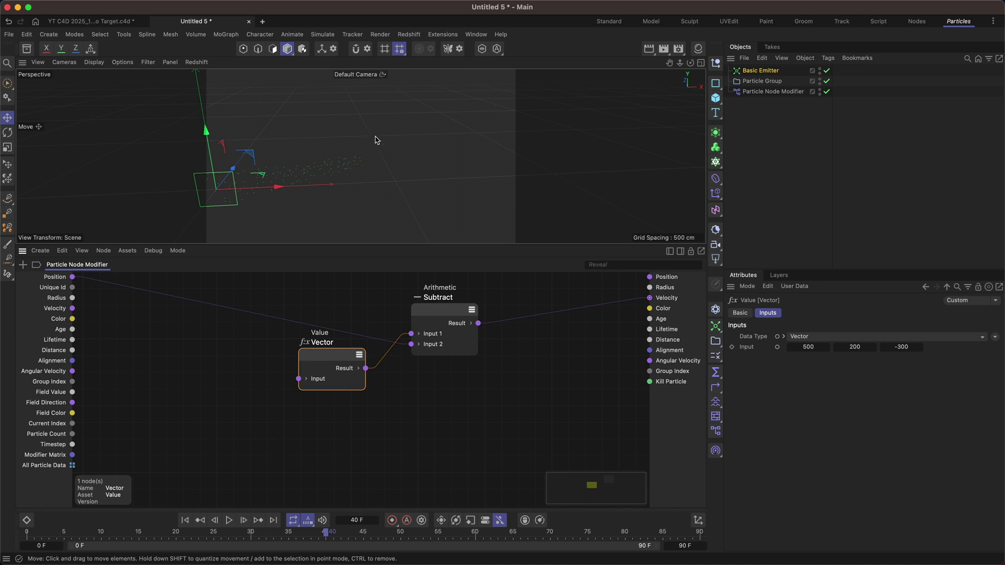
pyautogui.keyDown('alt'); pyautogui.moveTo(368, 148); pyautogui.dragTo(335, 175); pyautogui.keyUp('alt')
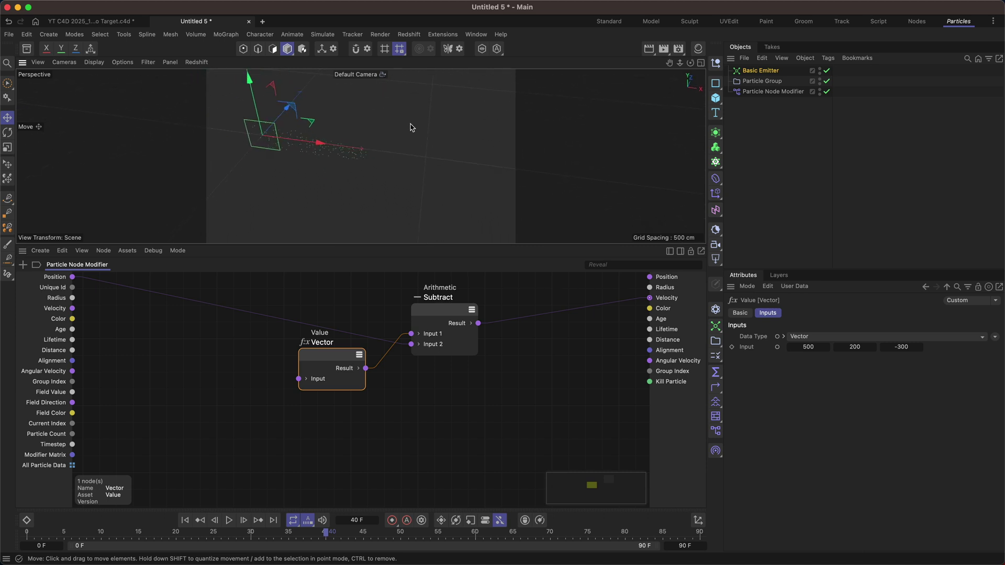
pyautogui.keyDown('alt'); pyautogui.moveTo(405, 126); pyautogui.dragTo(422, 155); pyautogui.keyUp('alt')
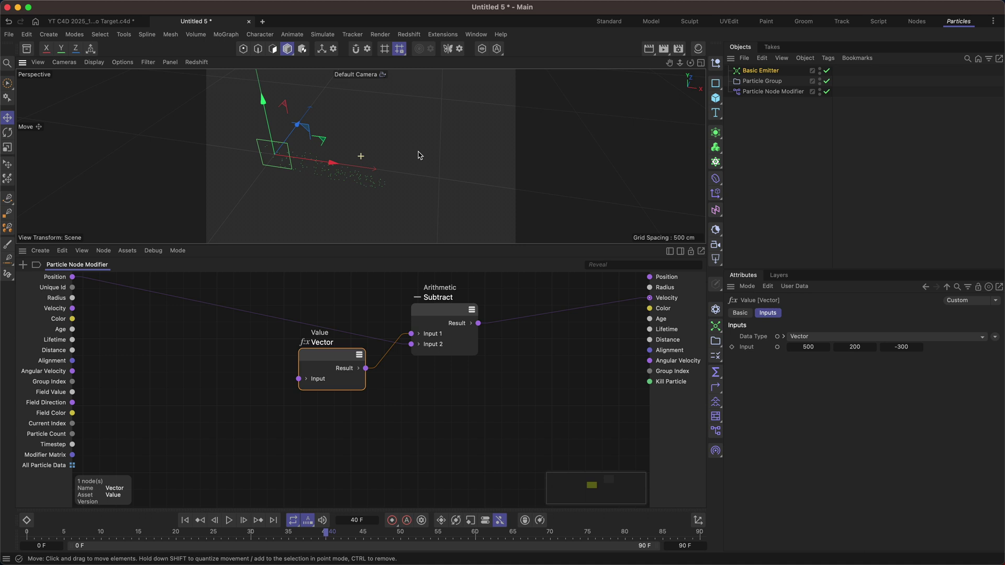
# Step: Add a null named Point and move it along X away from the emitter
pyautogui.click(715, 64)
pyautogui.doubleClick(749, 71)
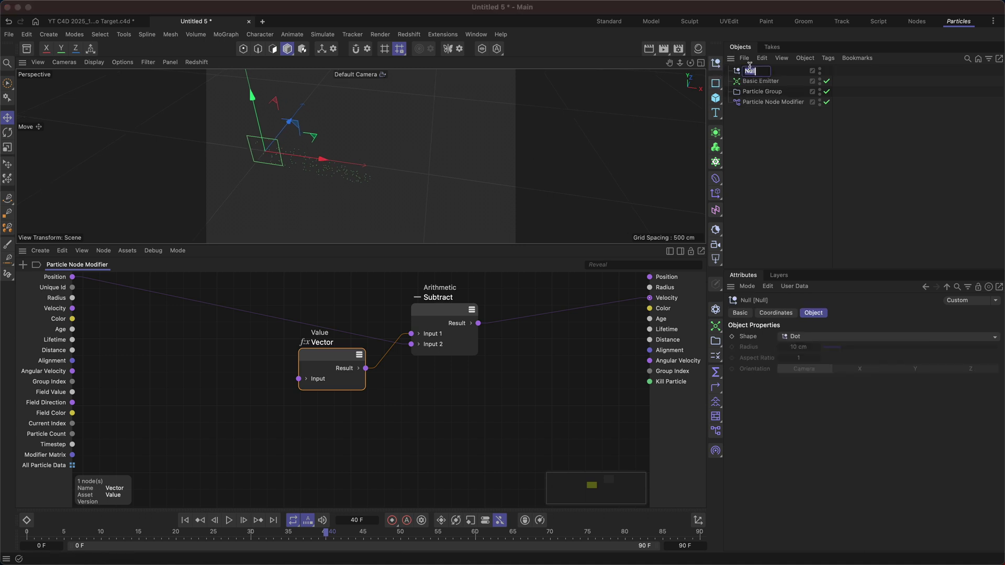
pyautogui.press('Return')
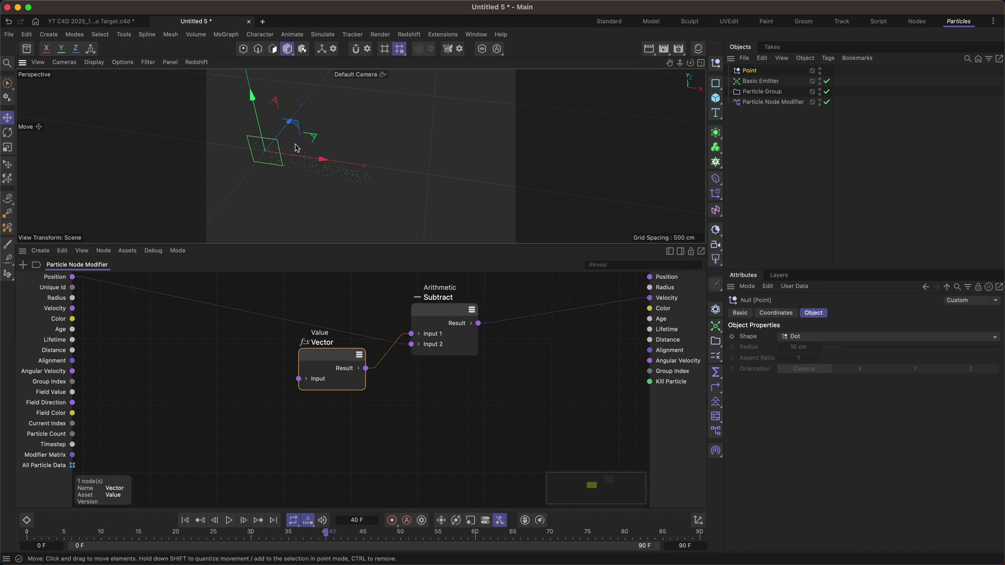
pyautogui.moveTo(321, 159); pyautogui.dragTo(484, 165)
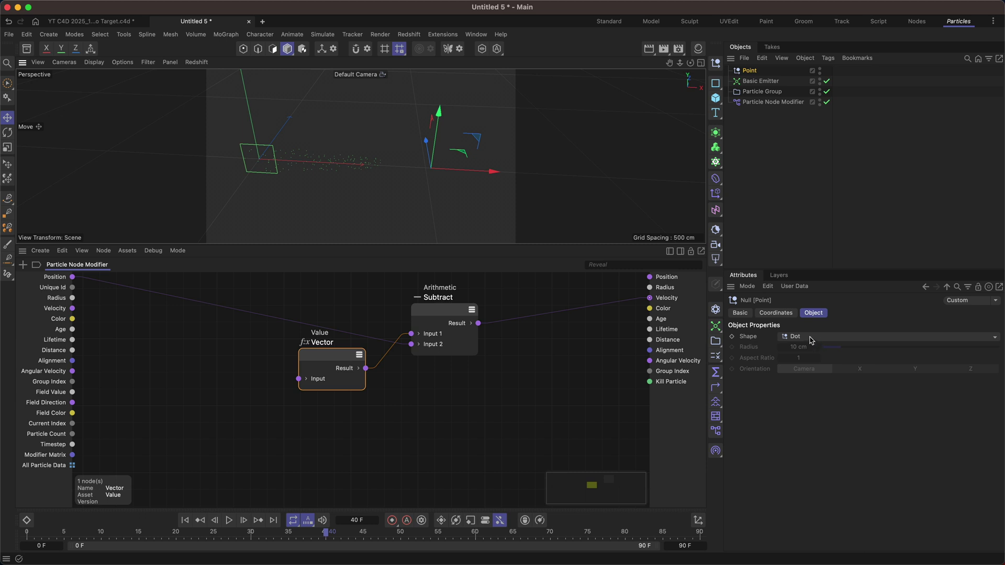
# Step: Give the Point null Locator shape with a 50 cm radius
pyautogui.click(809, 339)
pyautogui.click(801, 366)
pyautogui.click(808, 347)
pyautogui.write('25')
pyautogui.press('Return')
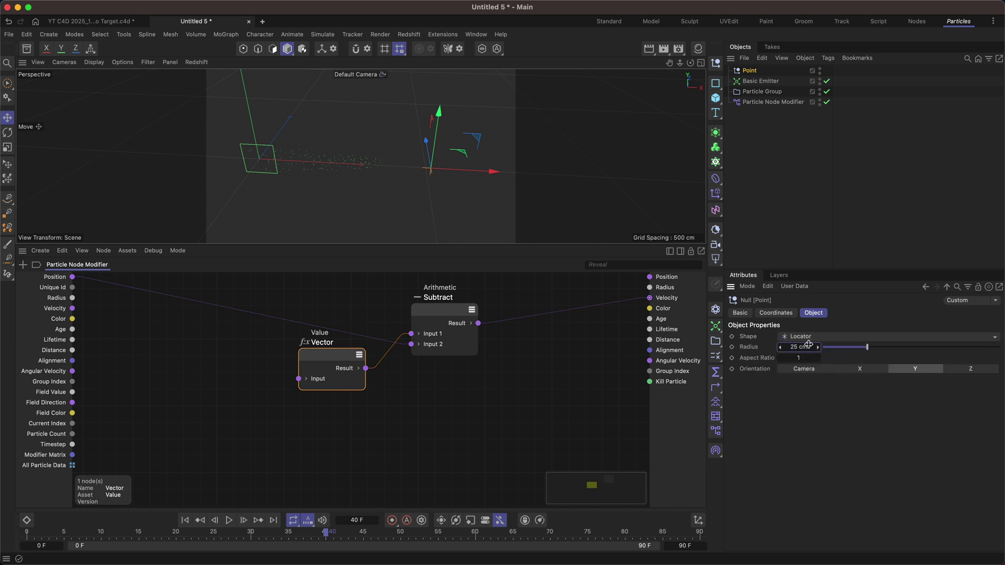
pyautogui.click(808, 345)
pyautogui.write('50')
pyautogui.press('Return')
pyautogui.click(464, 184)
pyautogui.keyDown('alt'); pyautogui.moveTo(464, 184); pyautogui.dragTo(438, 180); pyautogui.keyUp('alt')
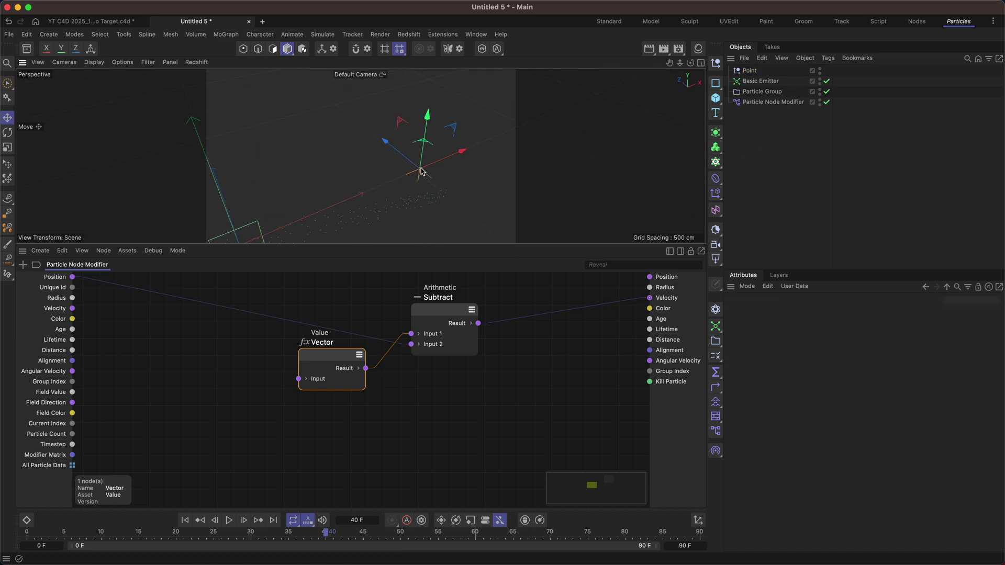
pyautogui.click(424, 178)
pyautogui.keyDown('alt'); pyautogui.moveTo(399, 162); pyautogui.dragTo(348, 134, button='right'); pyautogui.keyUp('alt')
pyautogui.keyDown('alt'); pyautogui.moveTo(390, 157); pyautogui.dragTo(428, 160); pyautogui.keyUp('alt')
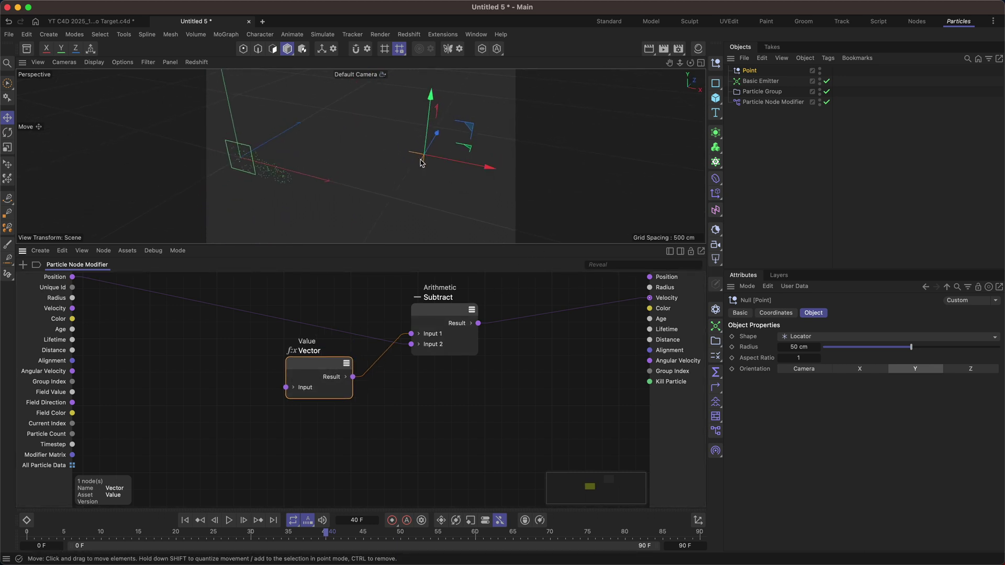
# Step: Parent the Point null under the Particle Node Modifier
pyautogui.click(773, 102)
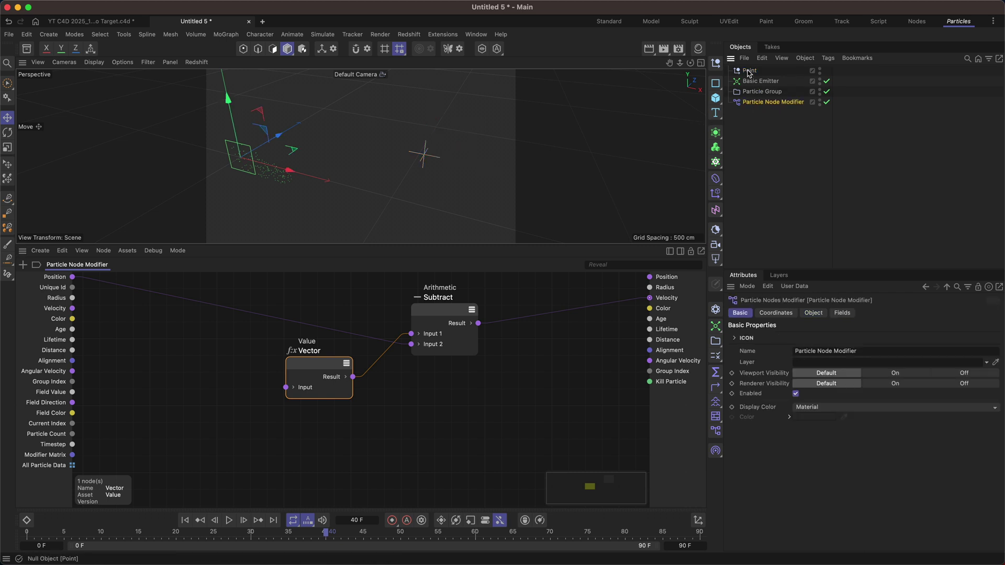
pyautogui.moveTo(749, 73)
pyautogui.mouseDown()
pyautogui.moveTo(773, 103)
pyautogui.moveTo(760, 71)
pyautogui.mouseUp()
pyautogui.click(769, 102)
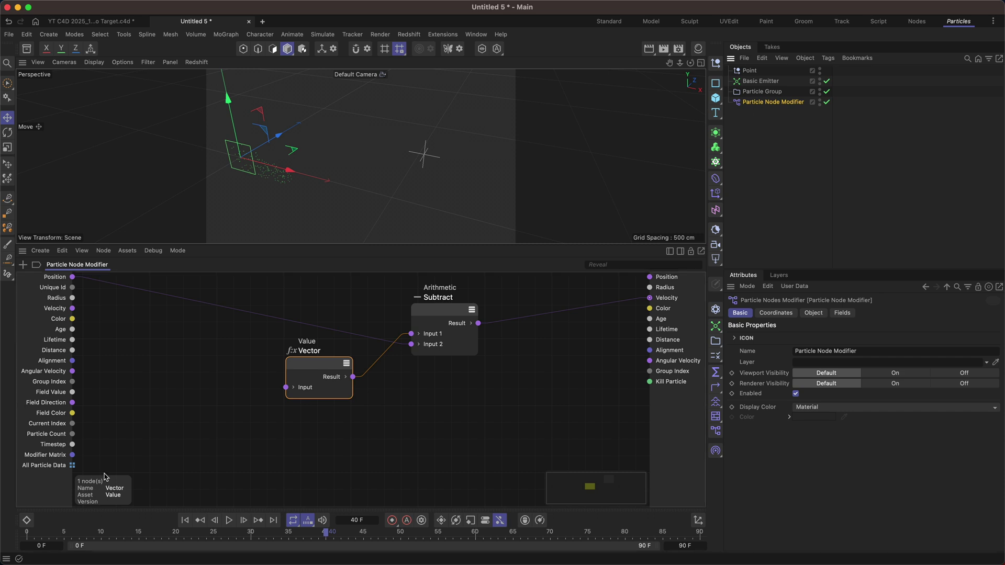
# Step: Add an Object Link input port to the graph and link the Point null to it
pyautogui.rightClick(48, 482)
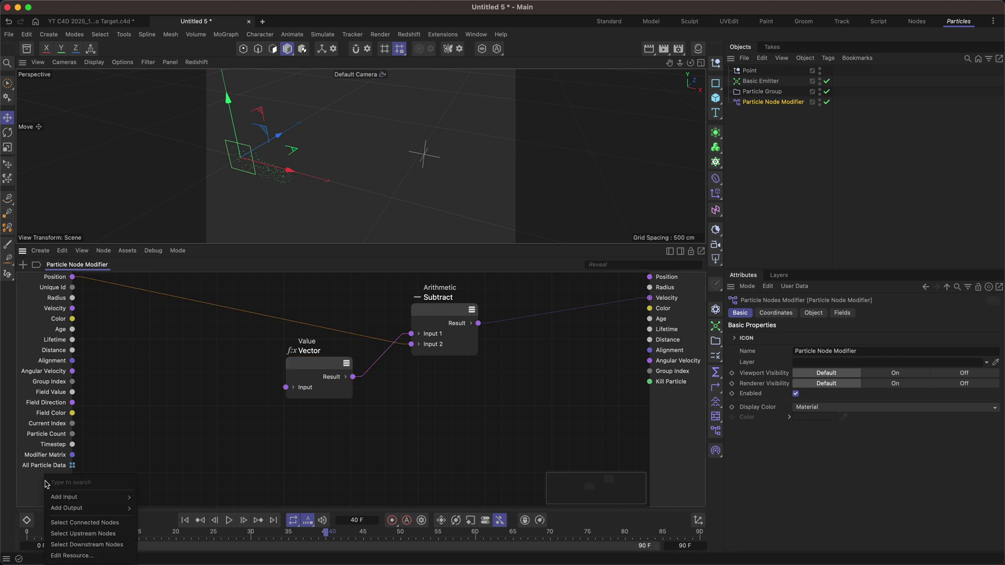
pyautogui.moveTo(88, 496)
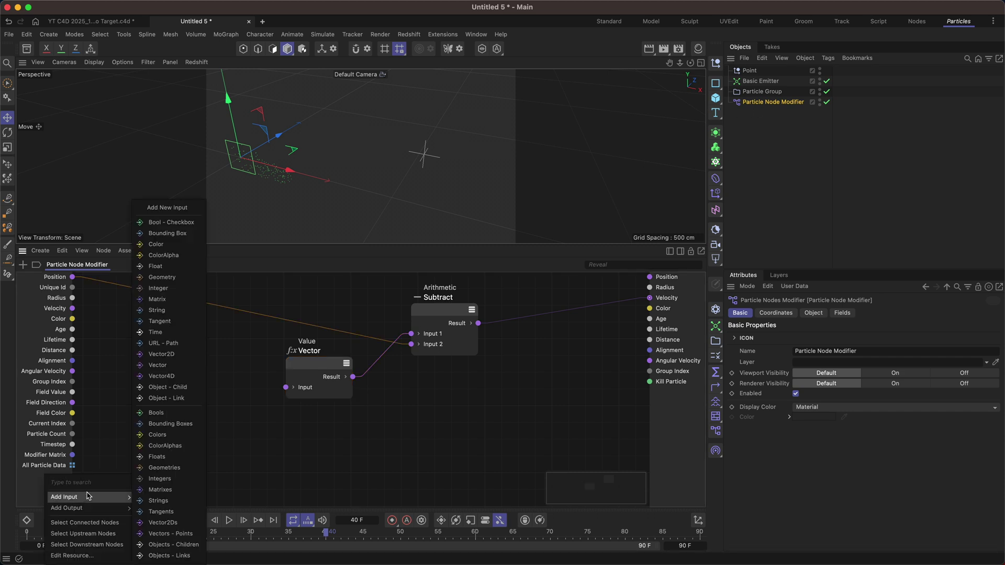
pyautogui.click(188, 399)
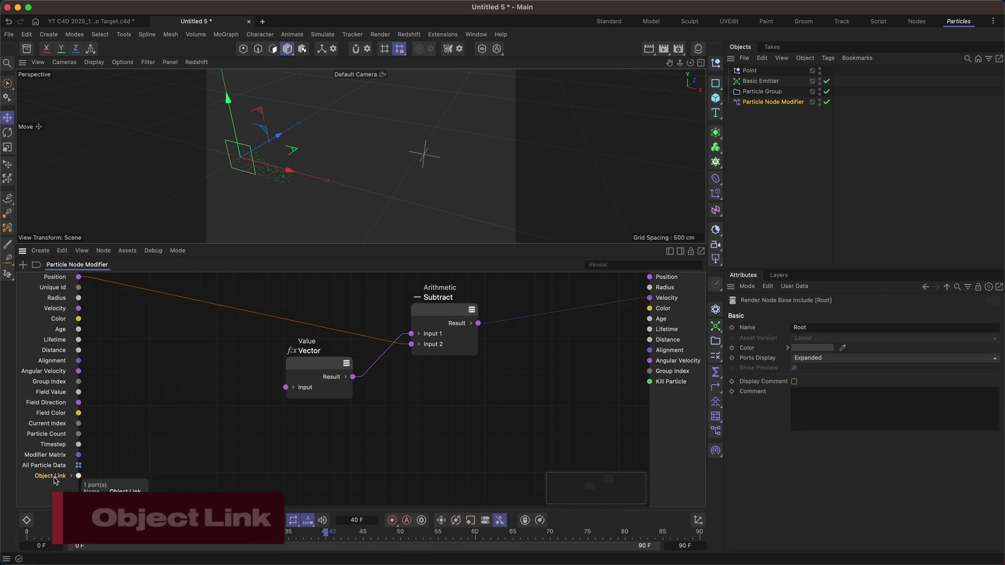
pyautogui.click(765, 103)
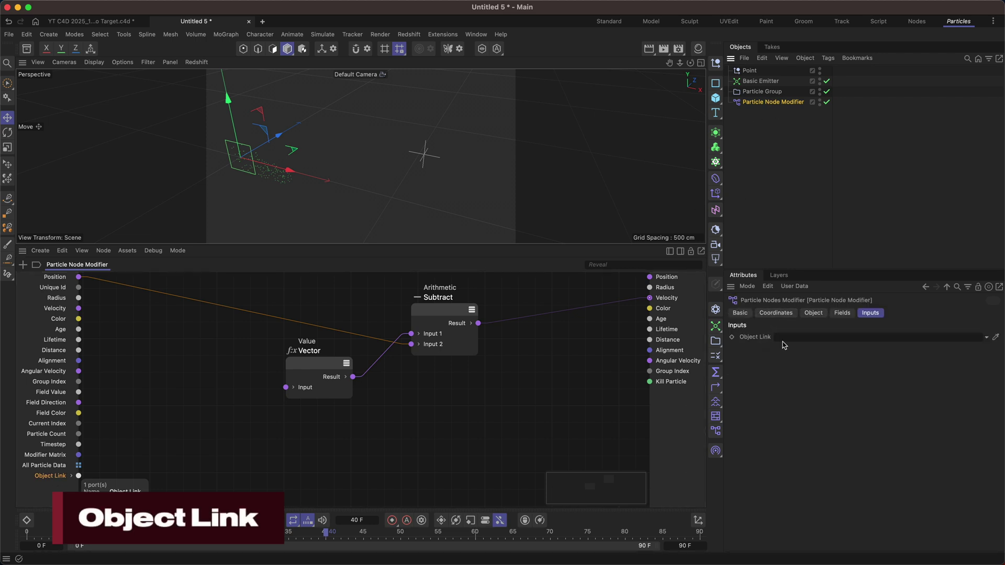
pyautogui.moveTo(750, 70); pyautogui.dragTo(797, 340)
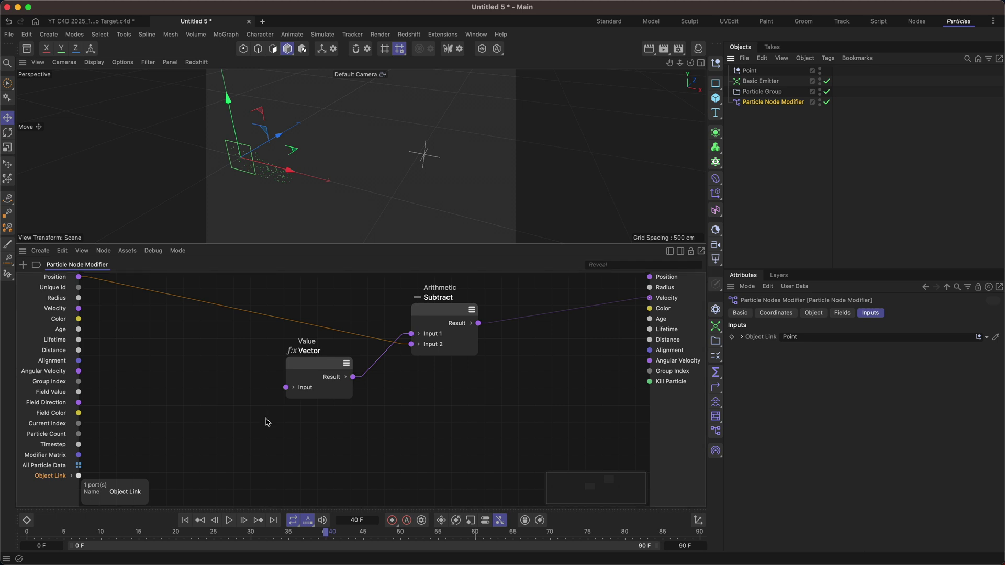
# Step: Rename the port Point, expand its Matrix, Geometry and Global Matrix outputs, and enlarge the editor
pyautogui.doubleClick(55, 477)
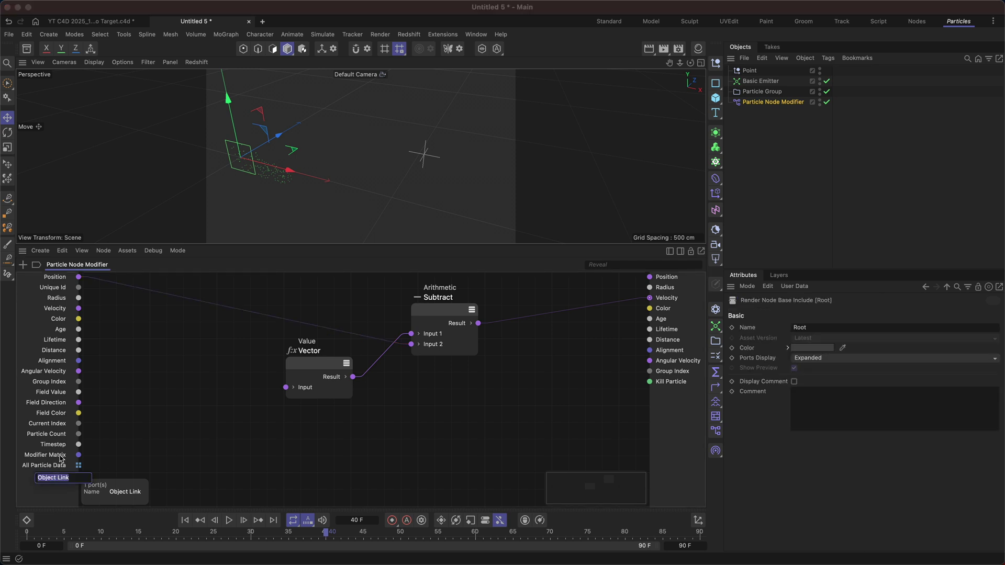
pyautogui.write('Point')
pyautogui.press('Return')
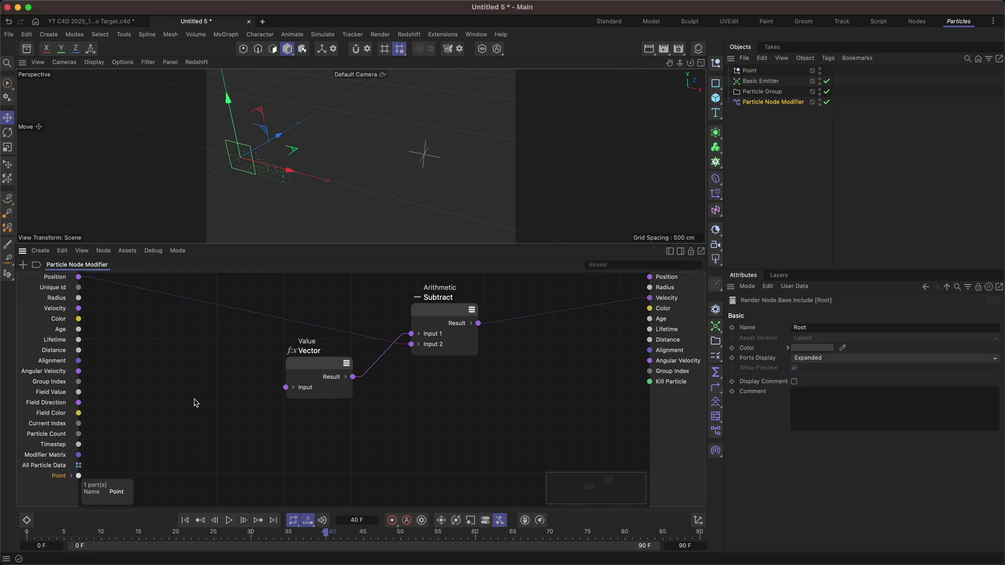
pyautogui.click(73, 476)
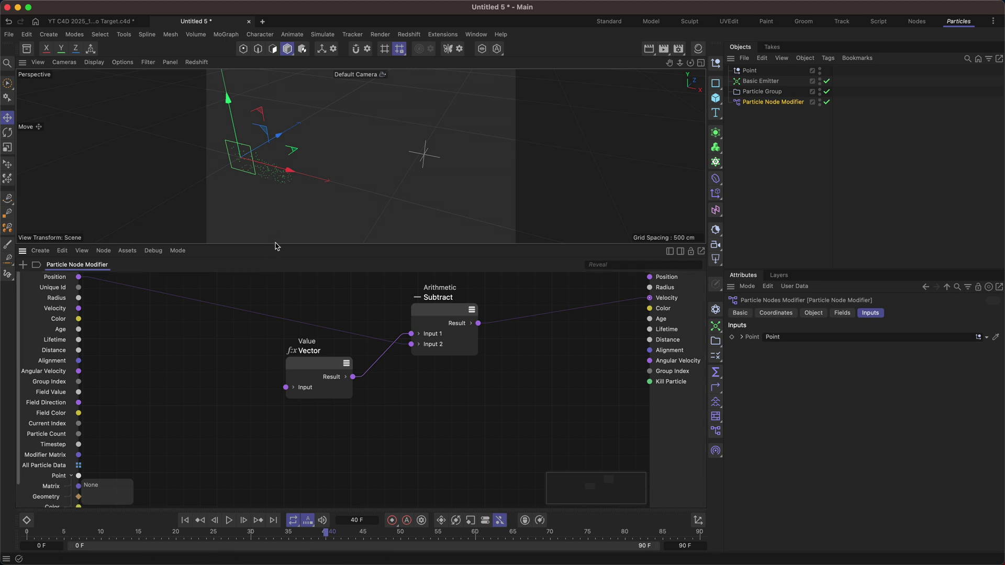
pyautogui.moveTo(276, 243); pyautogui.dragTo(276, 205)
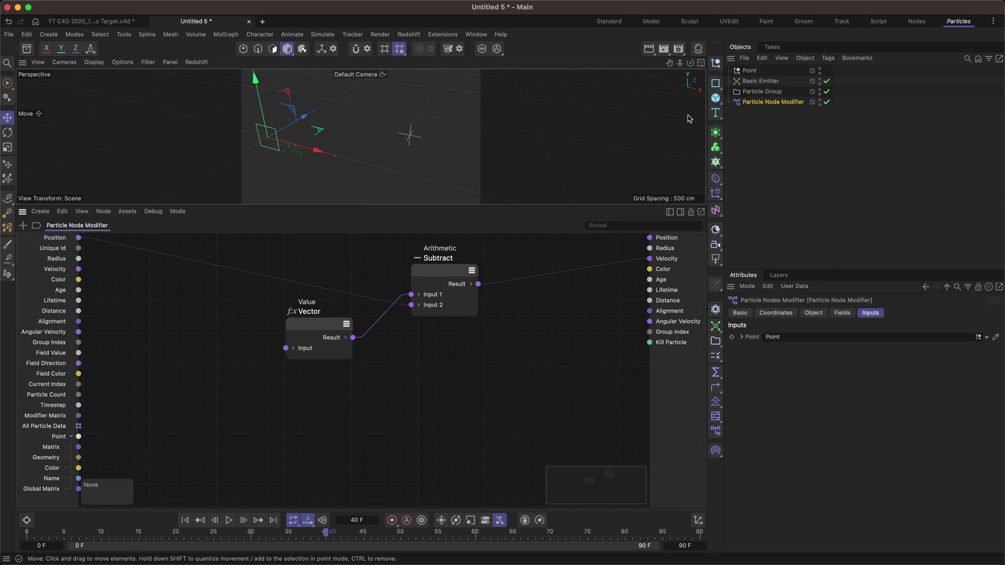
# Step: Select the Point null and orbit the viewport to see its position relative to the emitter
pyautogui.click(747, 71)
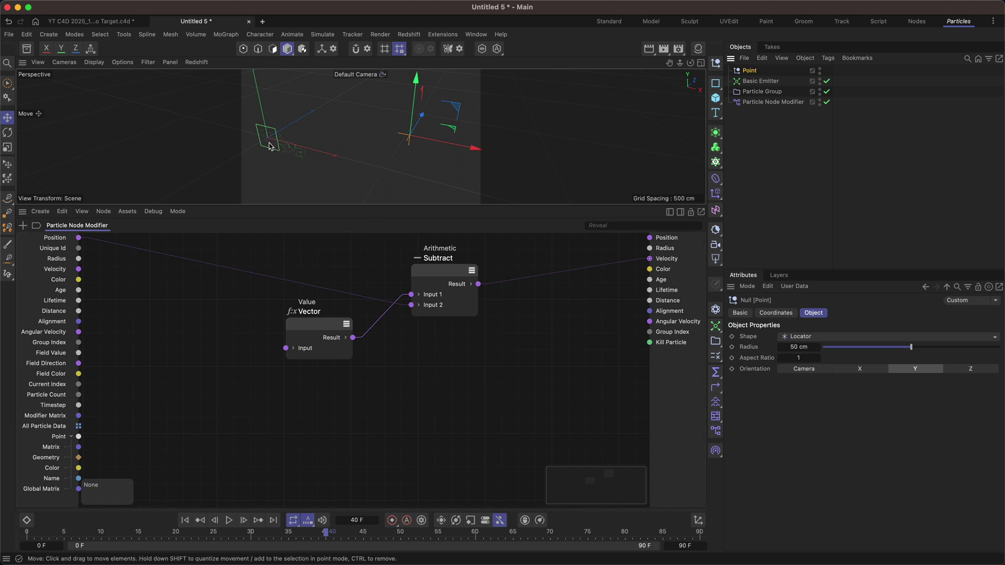
pyautogui.keyDown('alt'); pyautogui.moveTo(273, 140); pyautogui.dragTo(384, 168); pyautogui.keyUp('alt')
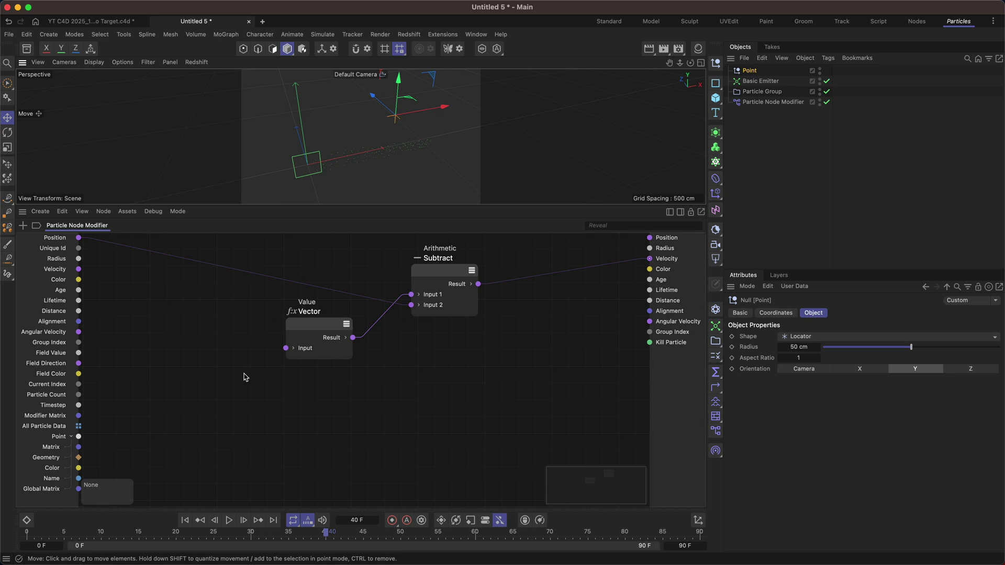
# Step: Add a Transform Vector node to the graph and set its operation to Transform Point
pyautogui.doubleClick(206, 401)
pyautogui.write('transform')
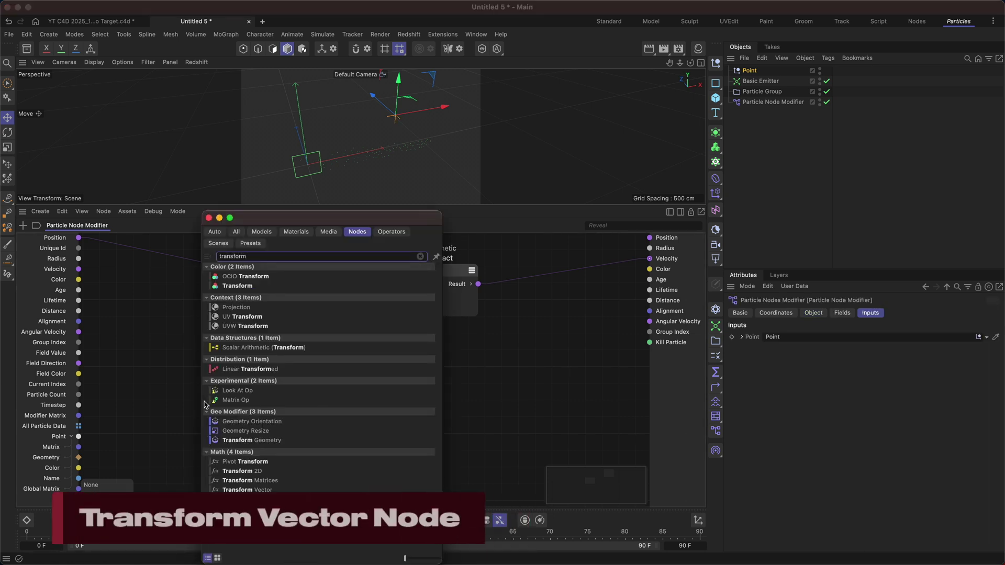
pyautogui.moveTo(246, 490); pyautogui.dragTo(165, 419)
pyautogui.click(806, 340)
pyautogui.click(823, 372)
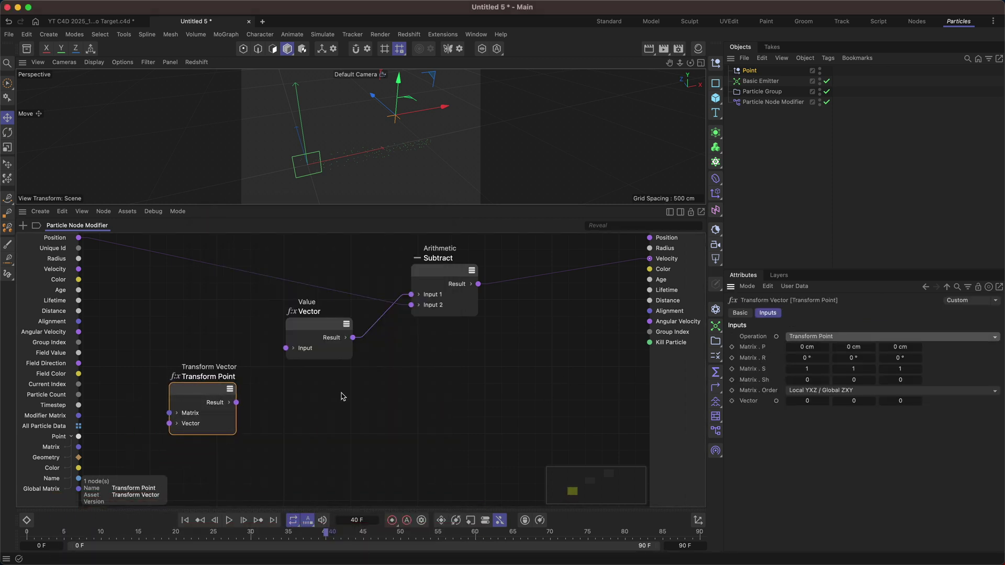
pyautogui.moveTo(193, 383); pyautogui.dragTo(204, 376)
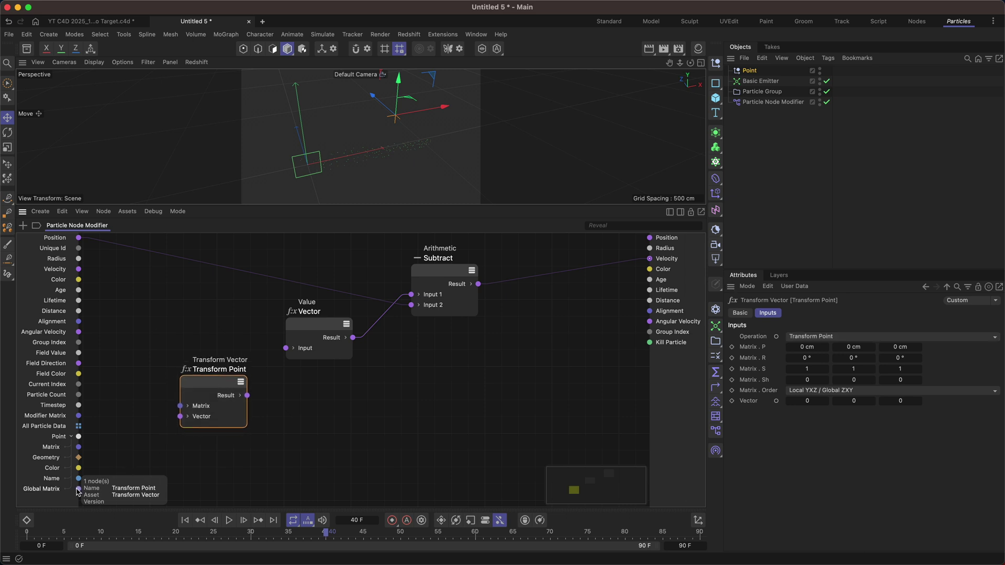
# Step: Wire the Point's Global Matrix and the Vector value into the Transform Point node
pyautogui.moveTo(78, 488); pyautogui.dragTo(207, 379)
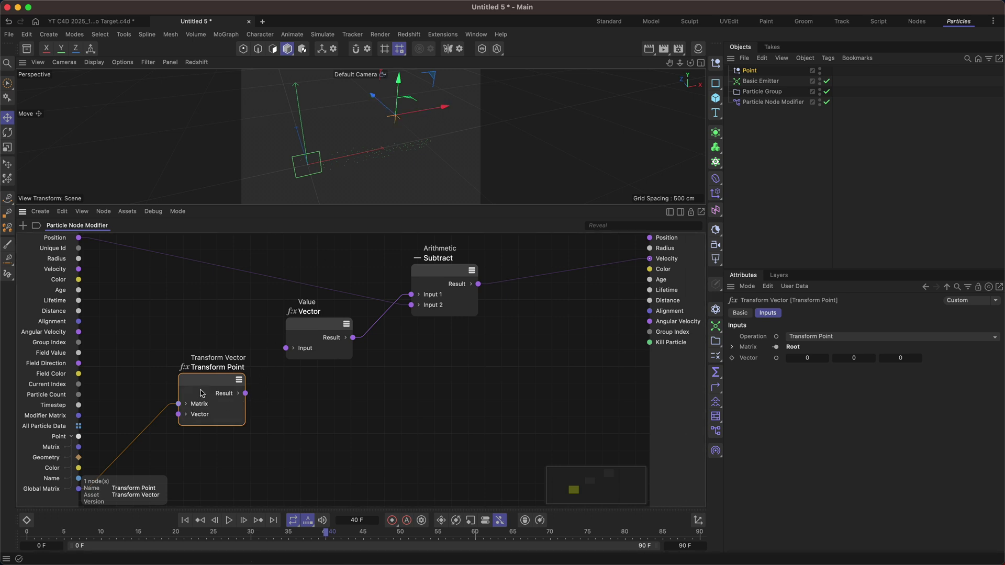
pyautogui.moveTo(203, 388); pyautogui.dragTo(220, 388)
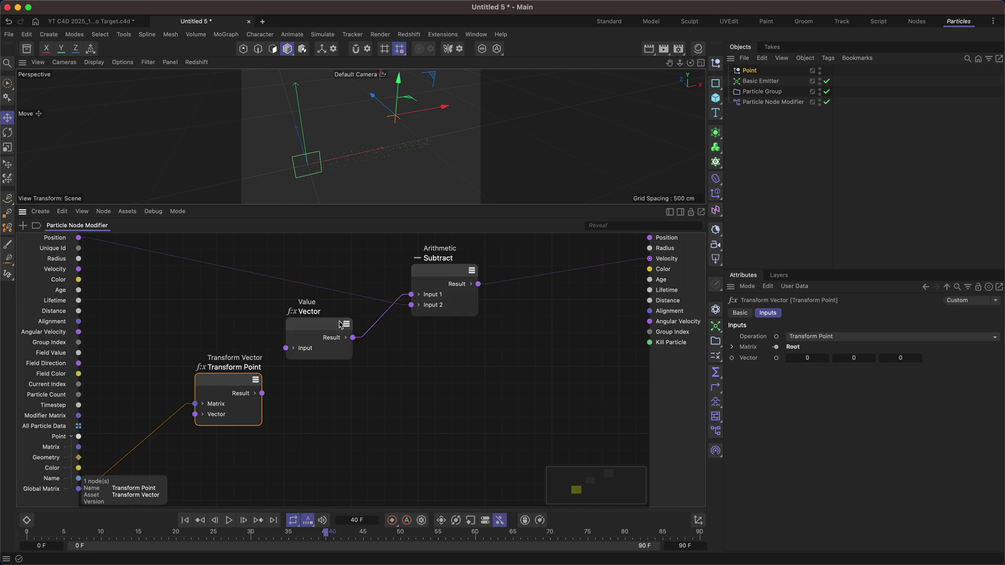
pyautogui.moveTo(341, 325); pyautogui.dragTo(195, 414)
pyautogui.moveTo(188, 315); pyautogui.dragTo(123, 349)
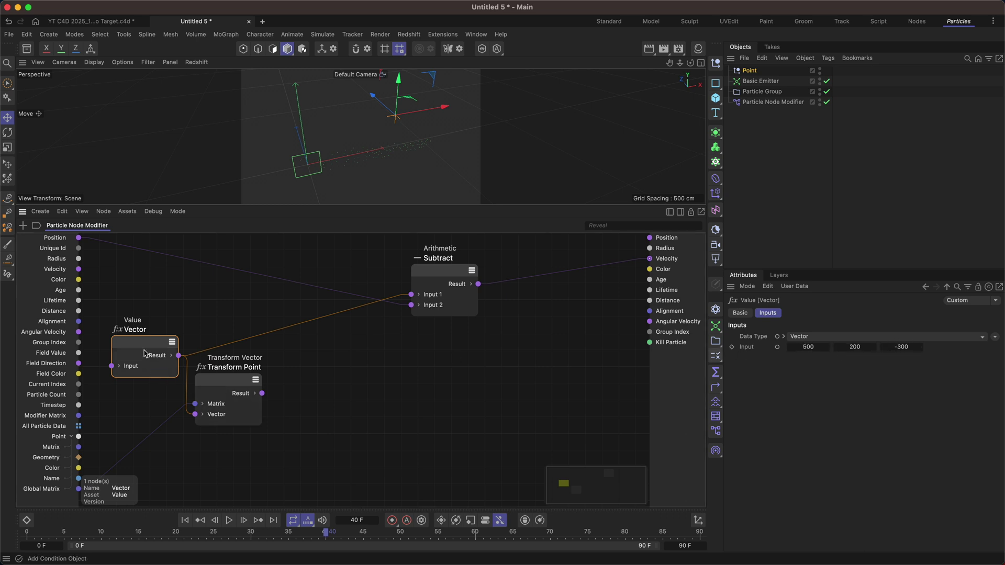
pyautogui.moveTo(145, 352)
pyautogui.mouseDown()
pyautogui.moveTo(151, 346)
pyautogui.moveTo(147, 353)
pyautogui.mouseUp()
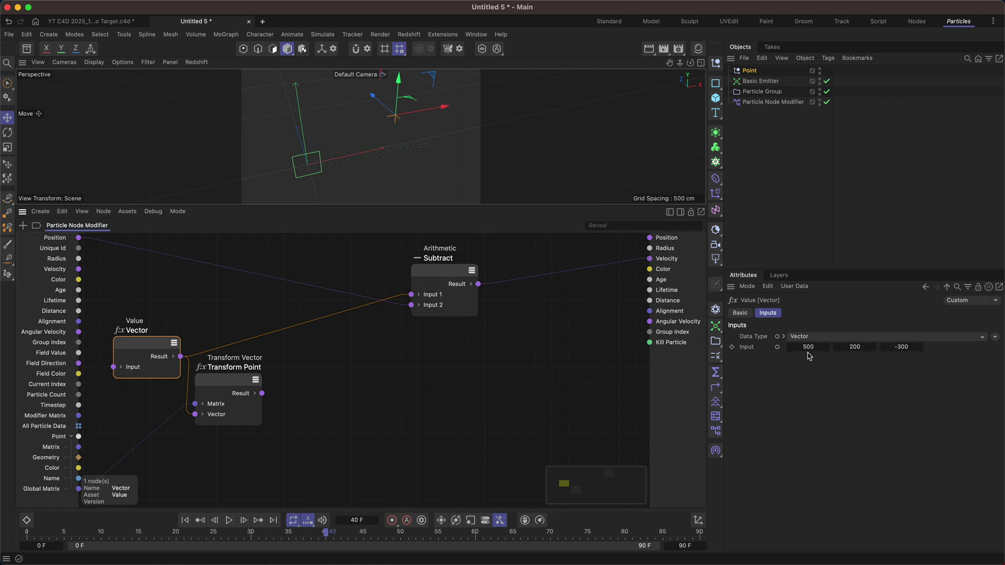
# Step: Delete the Vector value's wire into Transform Point and move Transform Point beside the Subtract node
pyautogui.click(187, 390)
pyautogui.press('BackSpace')
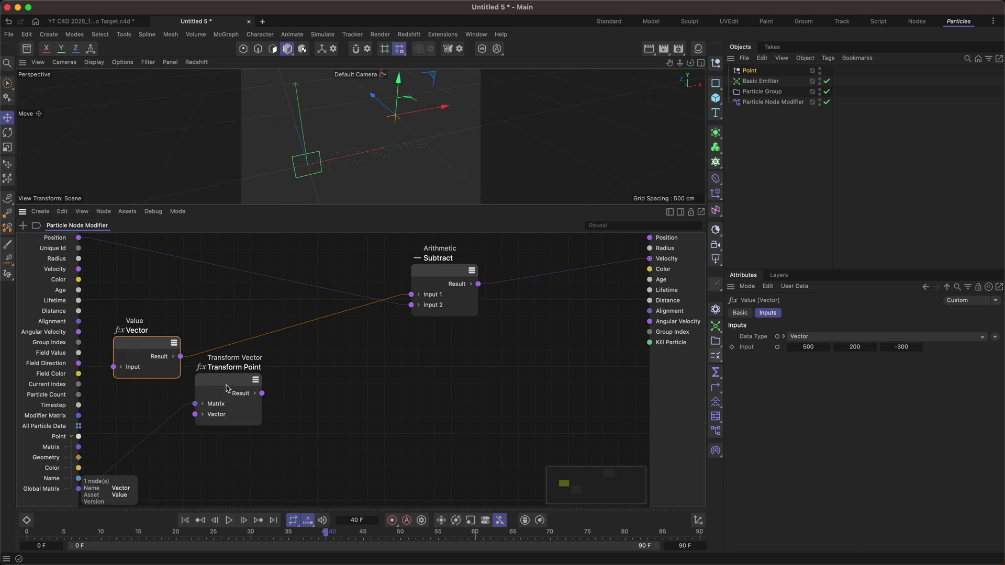
pyautogui.click(227, 388)
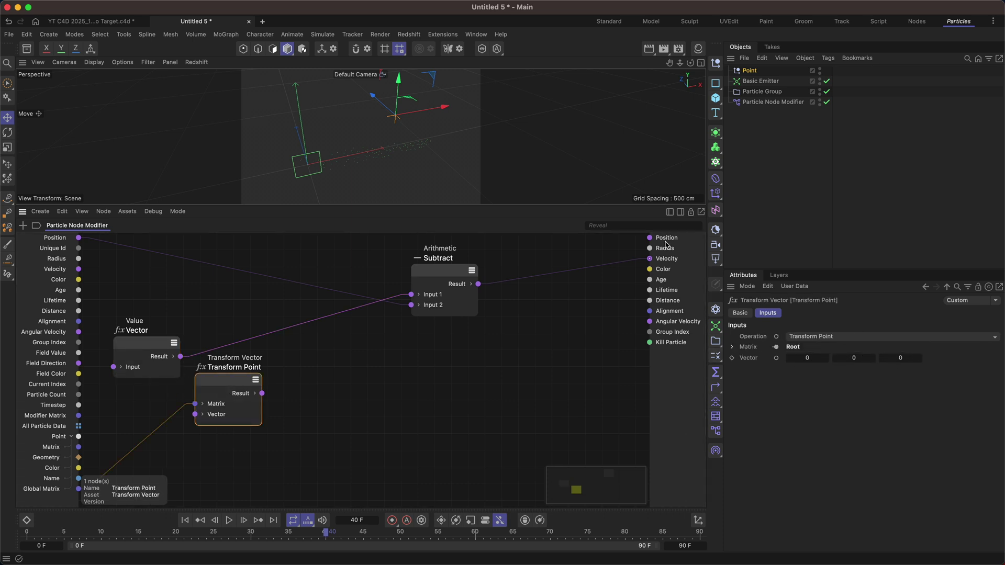
pyautogui.scroll(5, 394, 122)
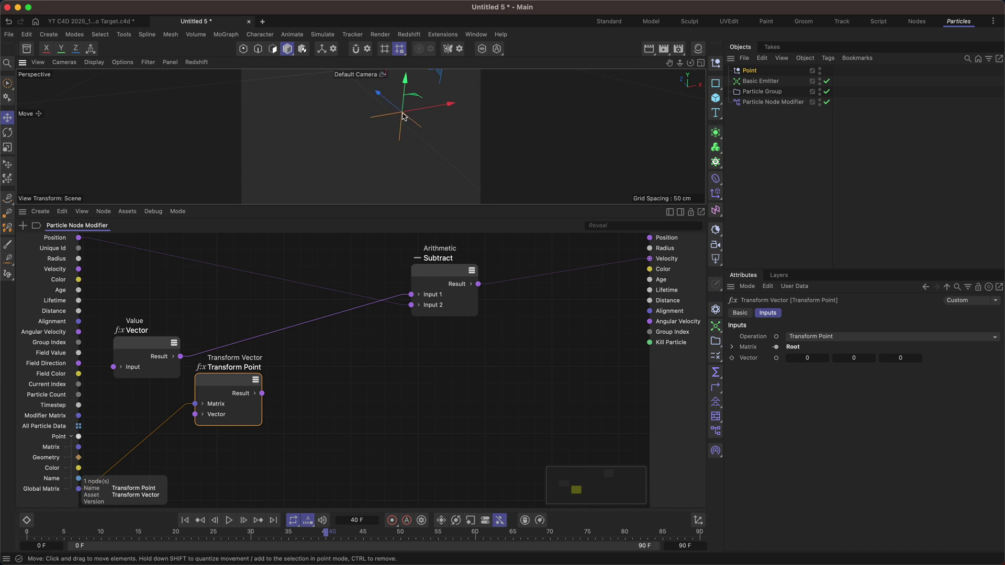
pyautogui.scroll(-5, 403, 115)
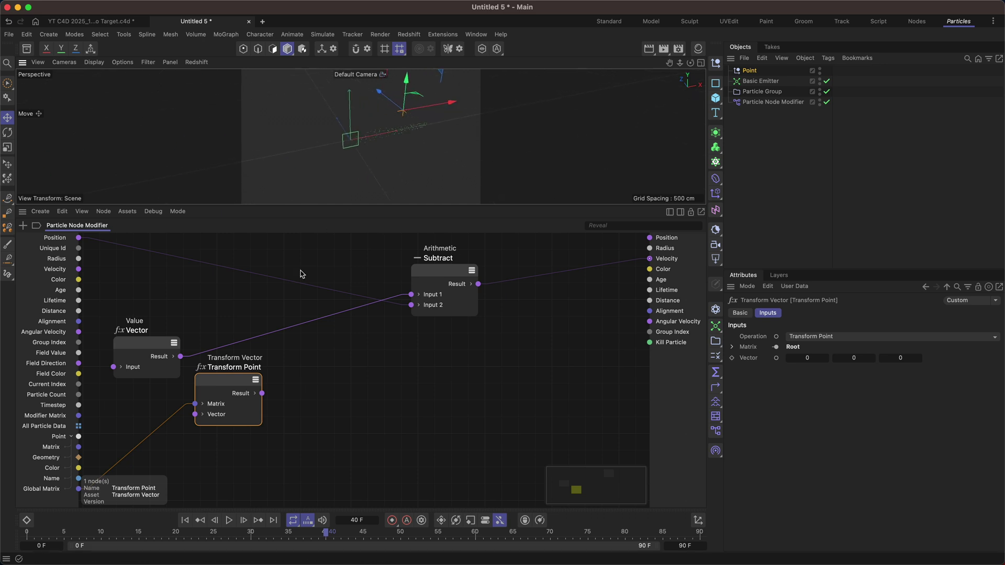
pyautogui.moveTo(177, 345); pyautogui.dragTo(211, 305)
pyautogui.click(232, 380)
pyautogui.moveTo(232, 381); pyautogui.dragTo(410, 299)
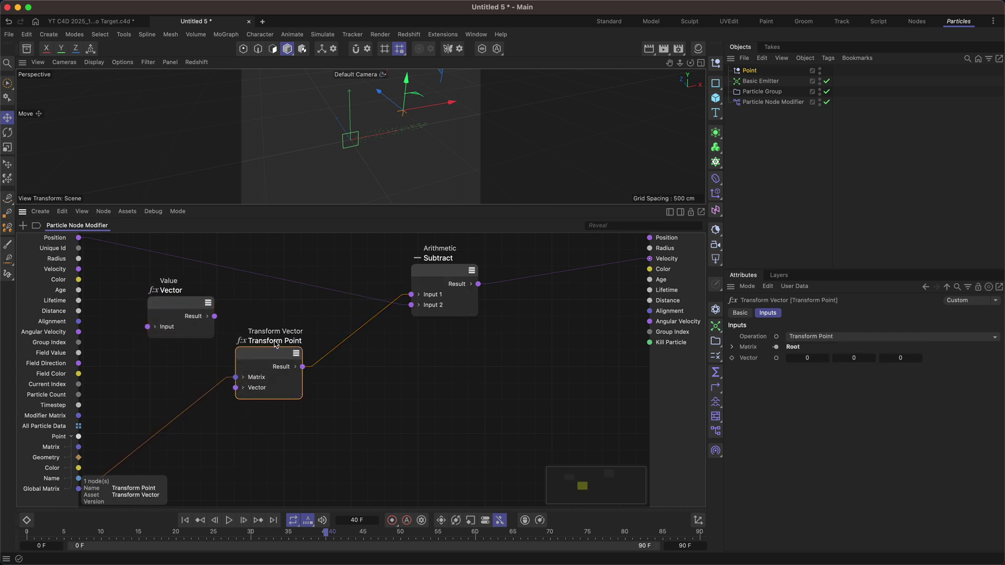
pyautogui.moveTo(275, 342); pyautogui.dragTo(310, 321)
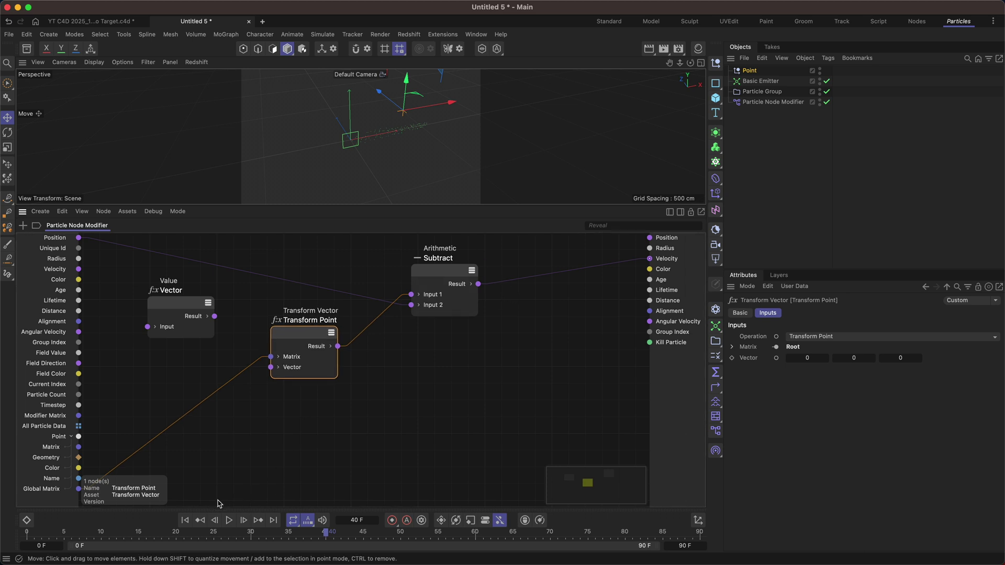
# Step: Replay the simulation from the start to watch particles stream toward the Point null, then select the Vector value node
pyautogui.click(184, 520)
pyautogui.click(229, 520)
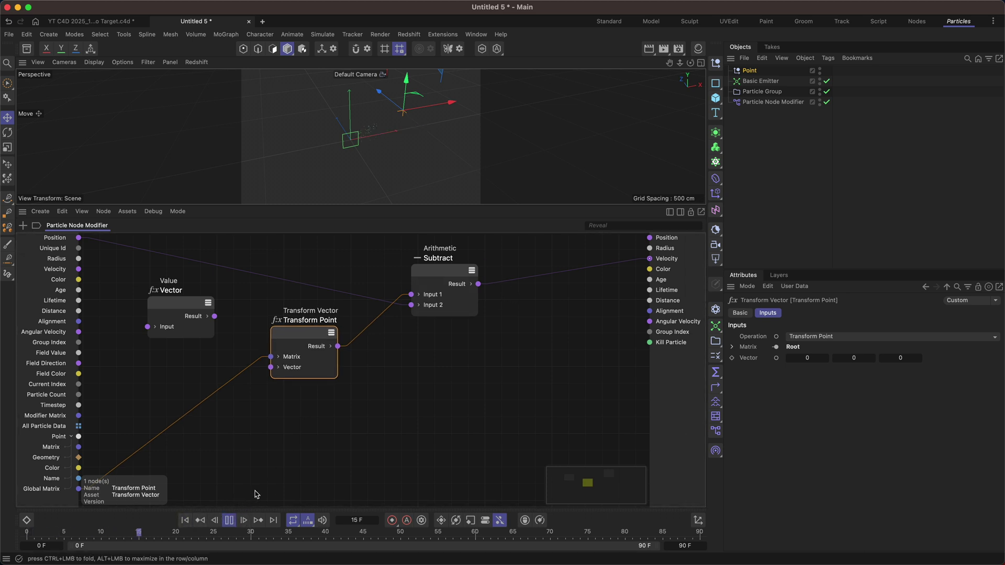
pyautogui.moveTo(383, 143)
pyautogui.keyDown('alt'); pyautogui.mouseDown()
pyautogui.moveTo(287, 148)
pyautogui.moveTo(496, 129)
pyautogui.moveTo(359, 117)
pyautogui.moveTo(336, 102)
pyautogui.moveTo(296, 140)
pyautogui.moveTo(324, 111)
pyautogui.moveTo(380, 139)
pyautogui.moveTo(324, 176)
pyautogui.moveTo(398, 131)
pyautogui.moveTo(413, 159)
pyautogui.moveTo(405, 154)
pyautogui.moveTo(394, 169)
pyautogui.moveTo(381, 144)
pyautogui.moveTo(374, 152)
pyautogui.mouseUp(); pyautogui.keyUp('alt')
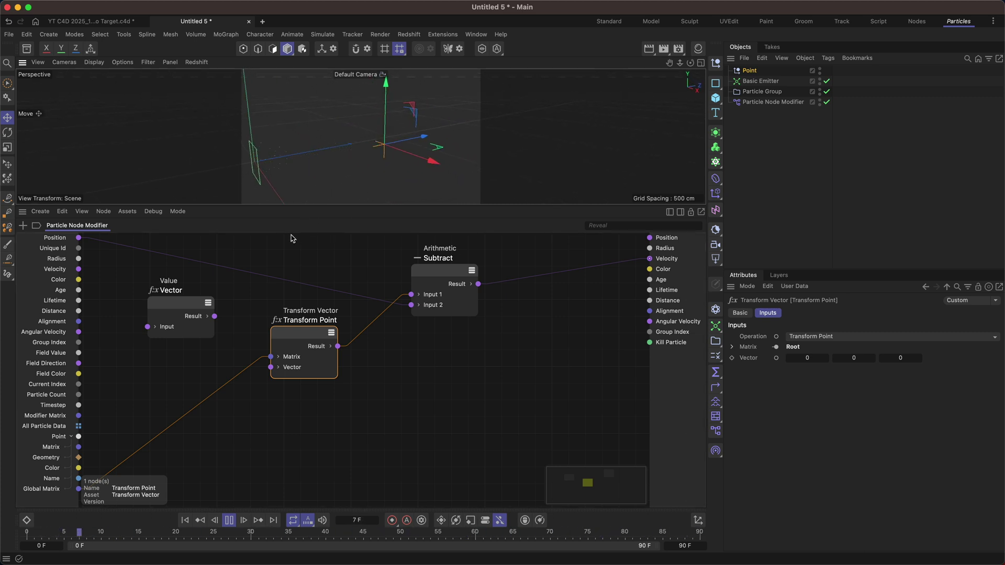
pyautogui.moveTo(184, 308); pyautogui.dragTo(194, 315)
# Step: Delete the unused Vector value node and rearrange the Transform Point and Subtract nodes
pyautogui.press('Delete')
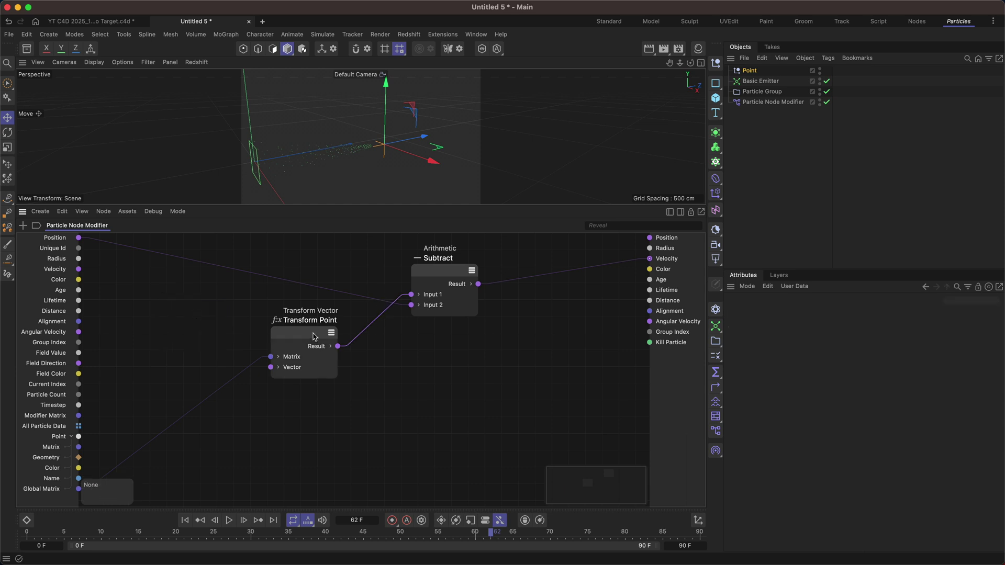
pyautogui.moveTo(314, 337); pyautogui.dragTo(328, 279)
pyautogui.click(425, 339)
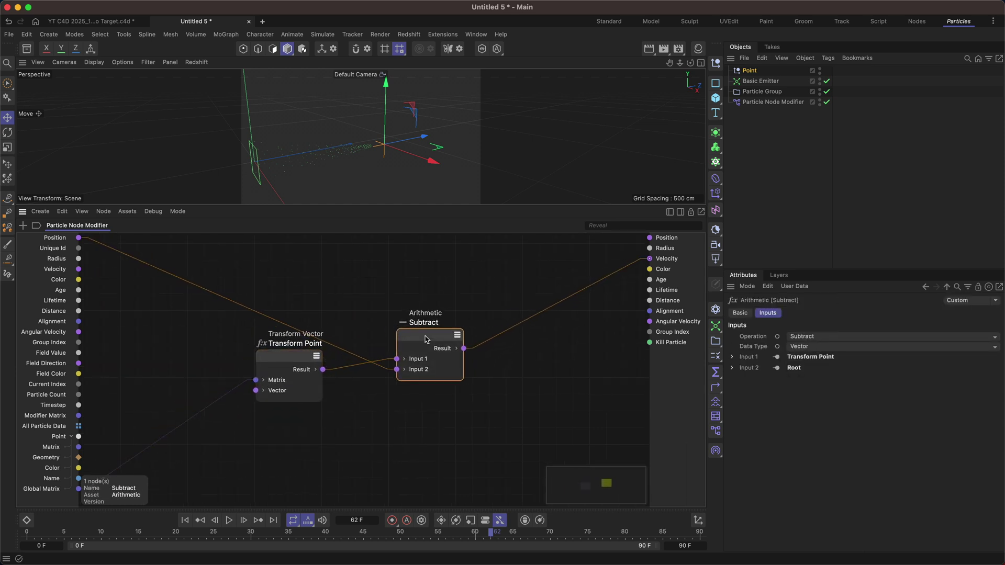
pyautogui.moveTo(425, 339); pyautogui.dragTo(421, 306)
pyautogui.moveTo(302, 365)
pyautogui.mouseDown()
pyautogui.moveTo(325, 285)
pyautogui.moveTo(311, 355)
pyautogui.mouseUp()
pyautogui.moveTo(483, 290); pyautogui.dragTo(455, 326, button='middle')
pyautogui.moveTo(364, 317); pyautogui.dragTo(343, 328)
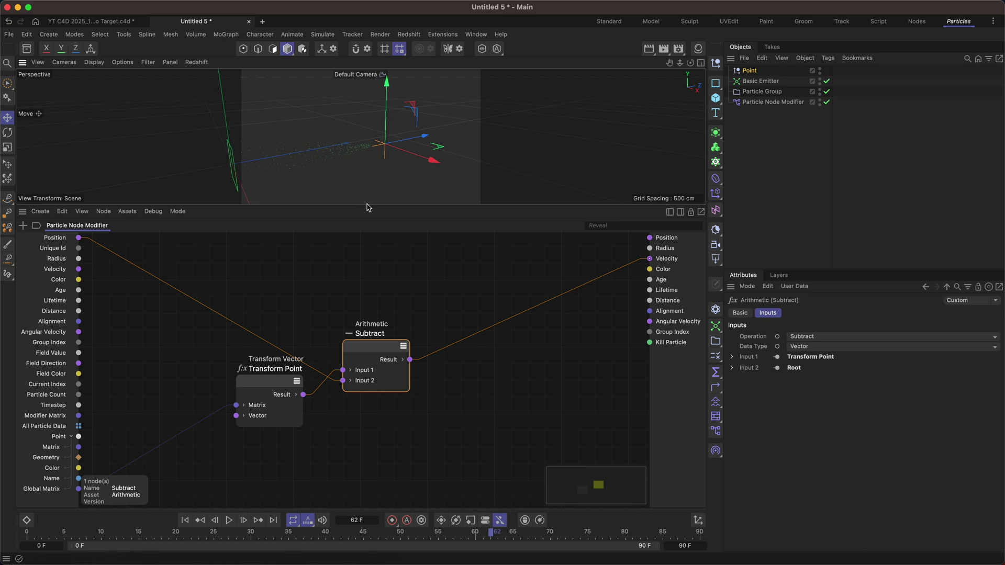
# Step: Enlarge the 3D viewport, recentre the node graph, and orbit slightly around the particles
pyautogui.moveTo(367, 205); pyautogui.dragTo(385, 258)
pyautogui.click(406, 362)
pyautogui.moveTo(406, 362); pyautogui.dragTo(327, 316, button='middle')
pyautogui.keyDown('alt'); pyautogui.moveTo(382, 213); pyautogui.dragTo(359, 216); pyautogui.keyUp('alt')
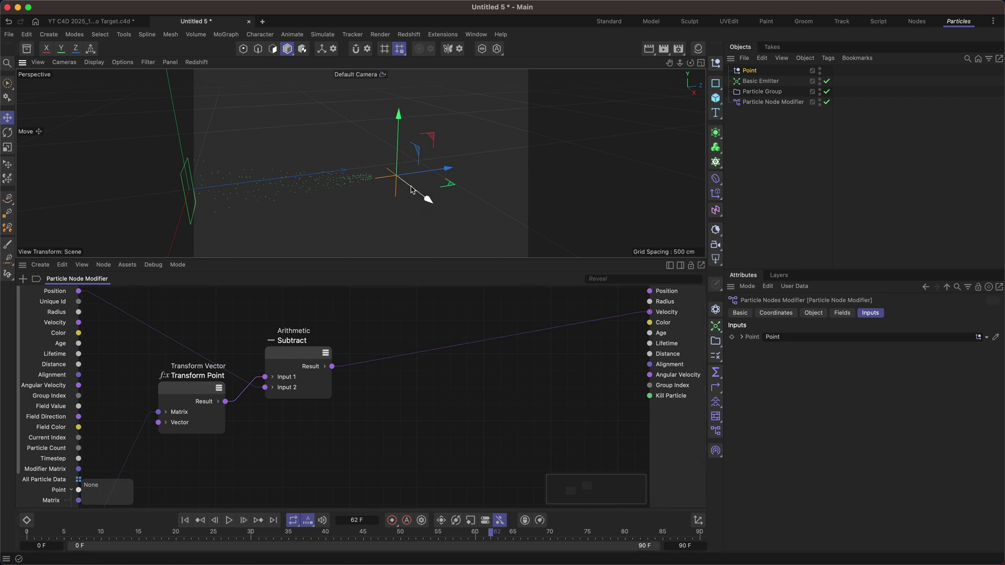
# Step: Add a Turbulence force below the Particle Node Modifier with 25 % scale and 50 cm strength
pyautogui.click(786, 118)
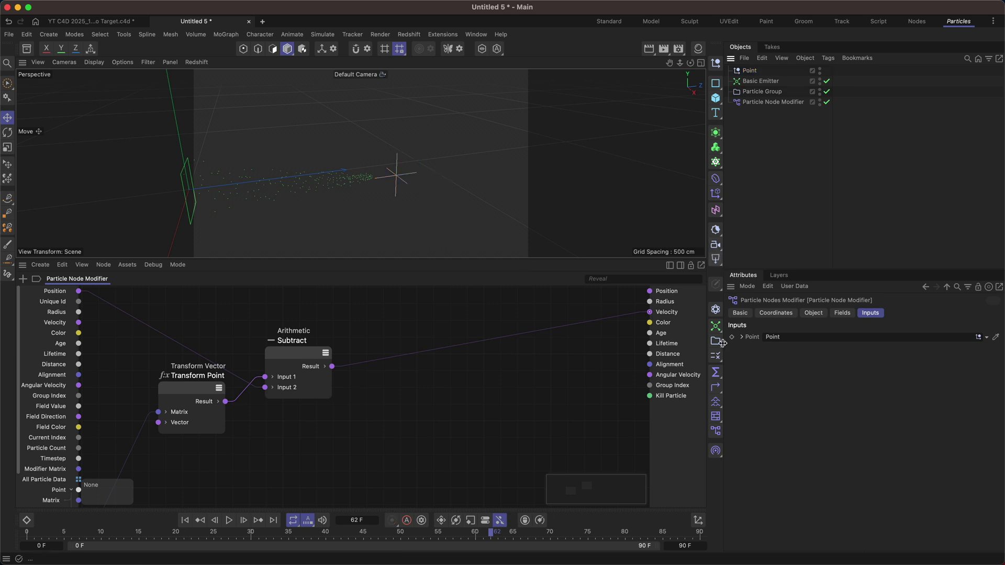
pyautogui.click(715, 449)
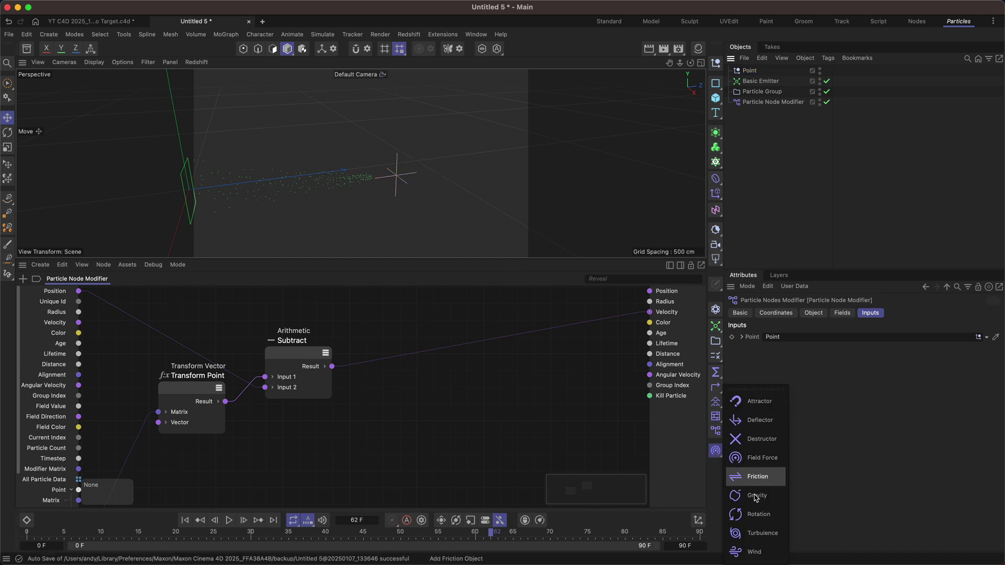
pyautogui.click(757, 530)
pyautogui.moveTo(757, 71); pyautogui.dragTo(757, 151)
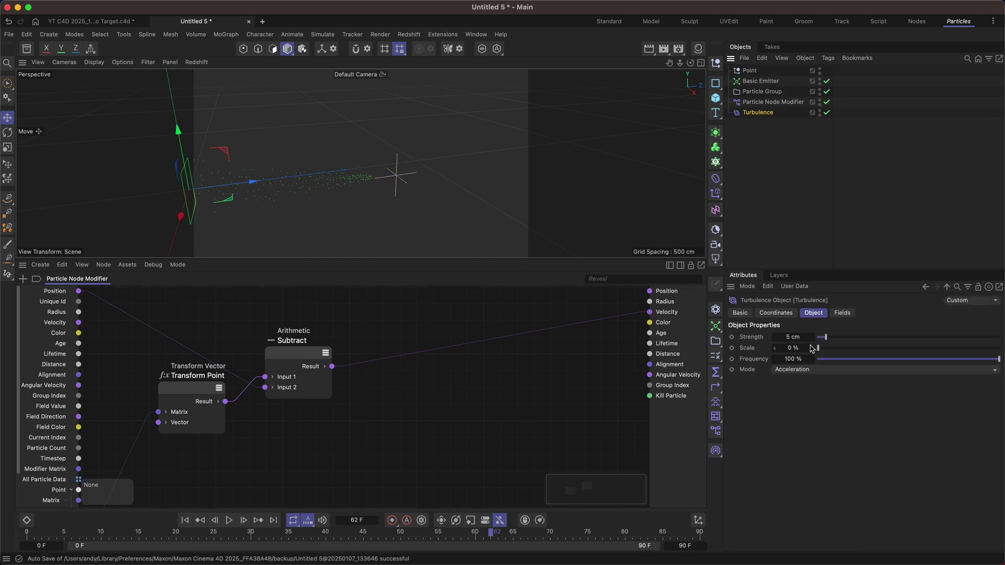
pyautogui.click(806, 347)
pyautogui.write('25')
pyautogui.press('Return')
pyautogui.click(803, 335)
pyautogui.write('50')
pyautogui.press('Return')
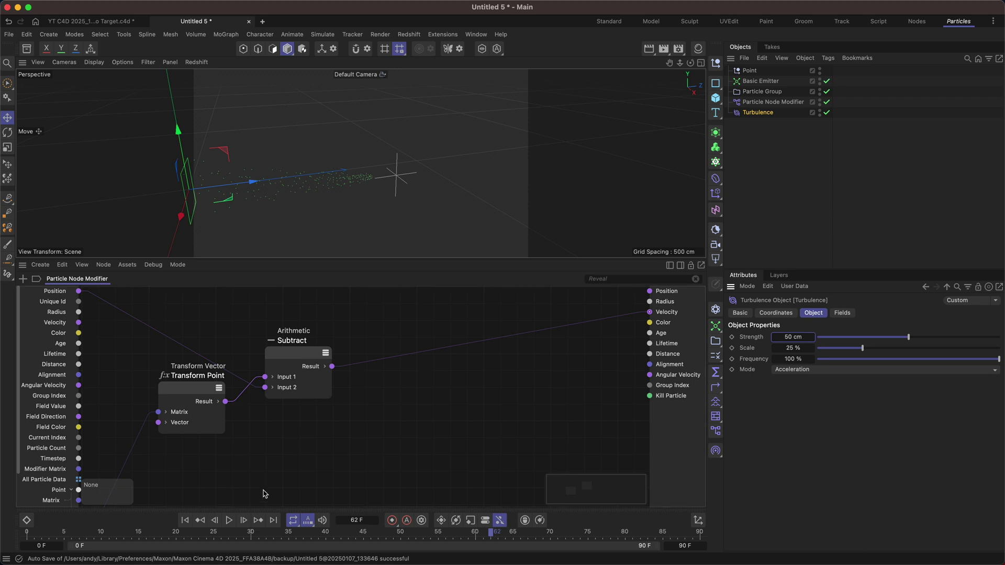
# Step: Play the simulation and extend the timeline to 300 frames
pyautogui.click(229, 520)
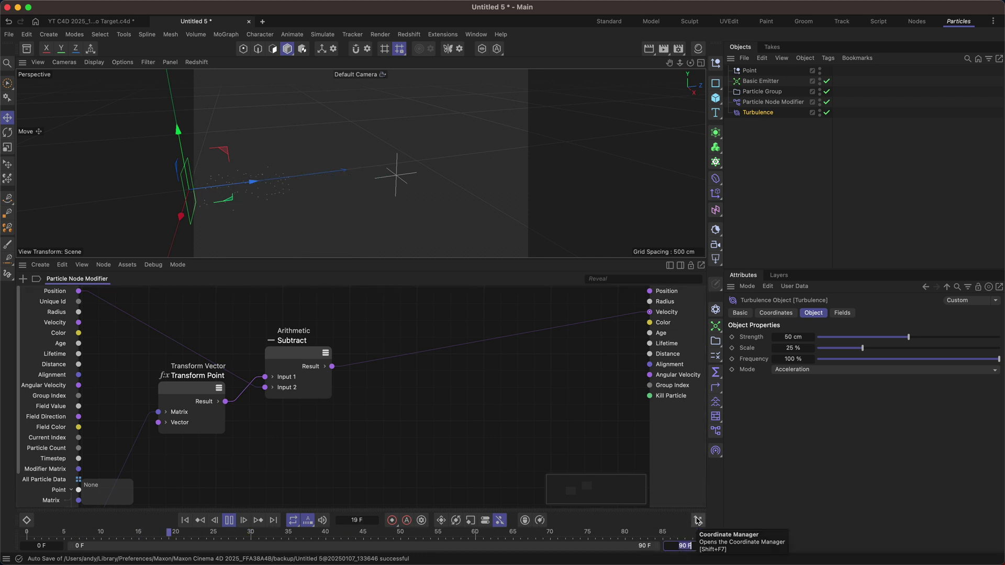
pyautogui.write('300')
pyautogui.press('Return')
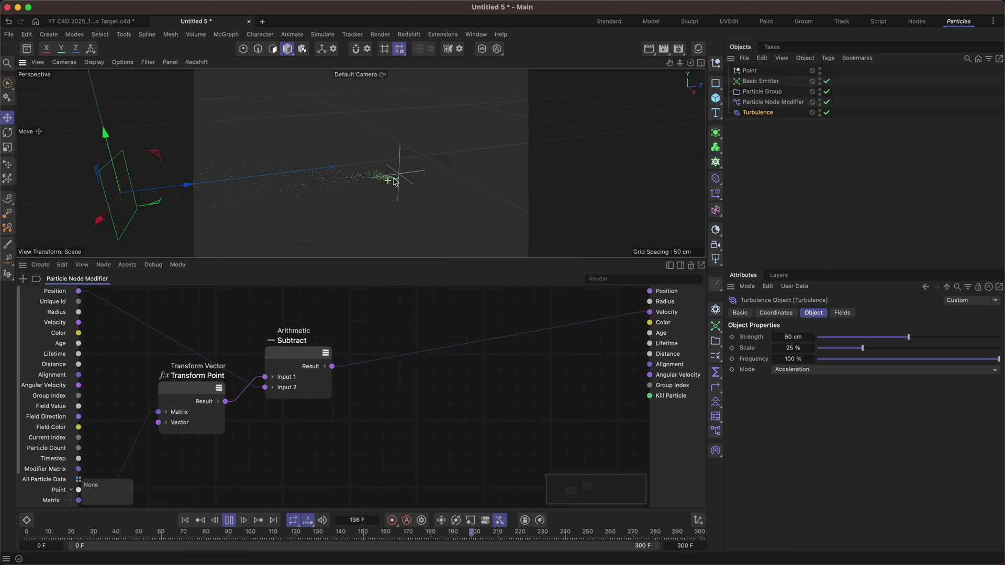
# Step: Stop playback with F8 and rename the Particle Node Modifier to 'Point Attract'
pyautogui.press('F8')
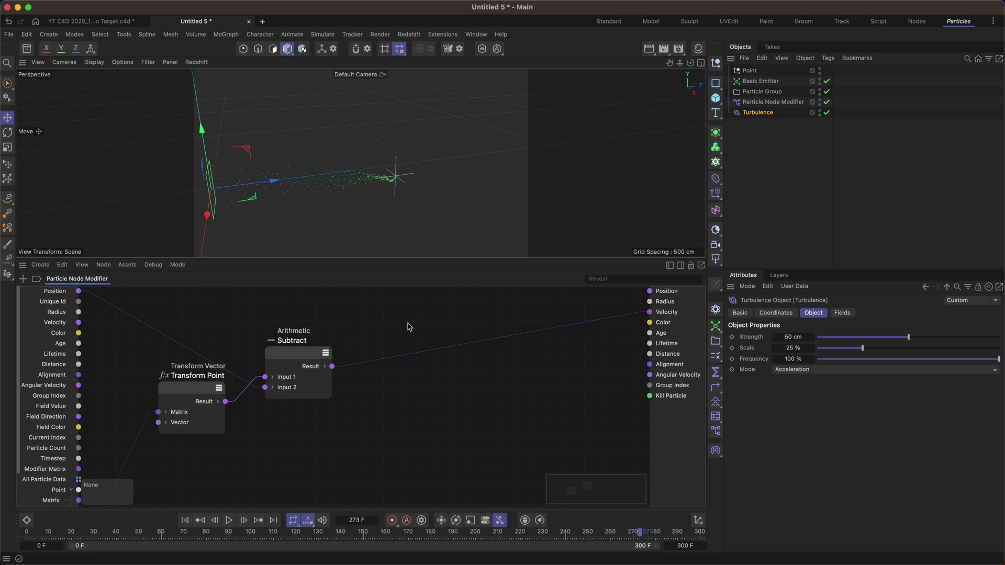
pyautogui.doubleClick(778, 101)
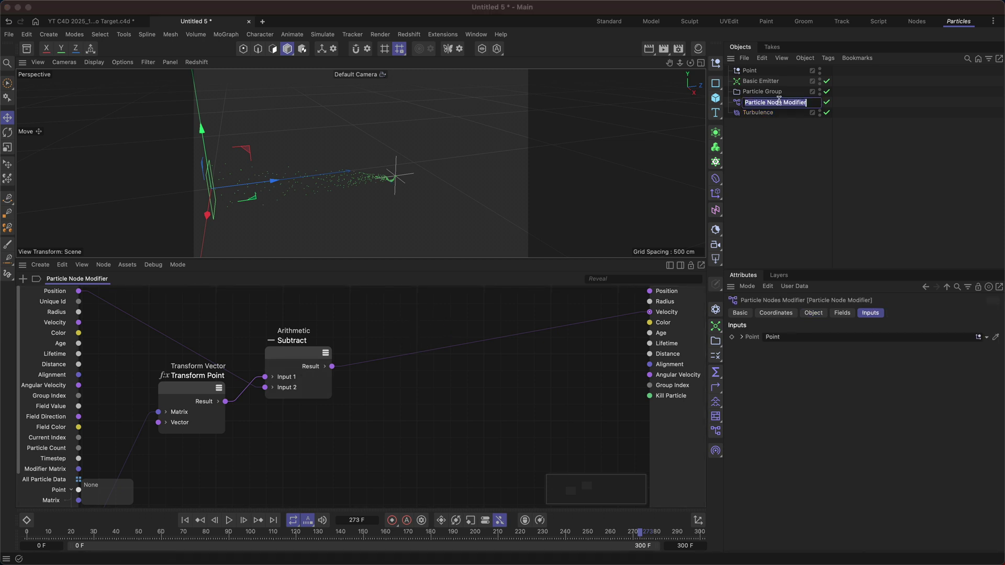
pyautogui.write('Point Attract')
pyautogui.press('Return')
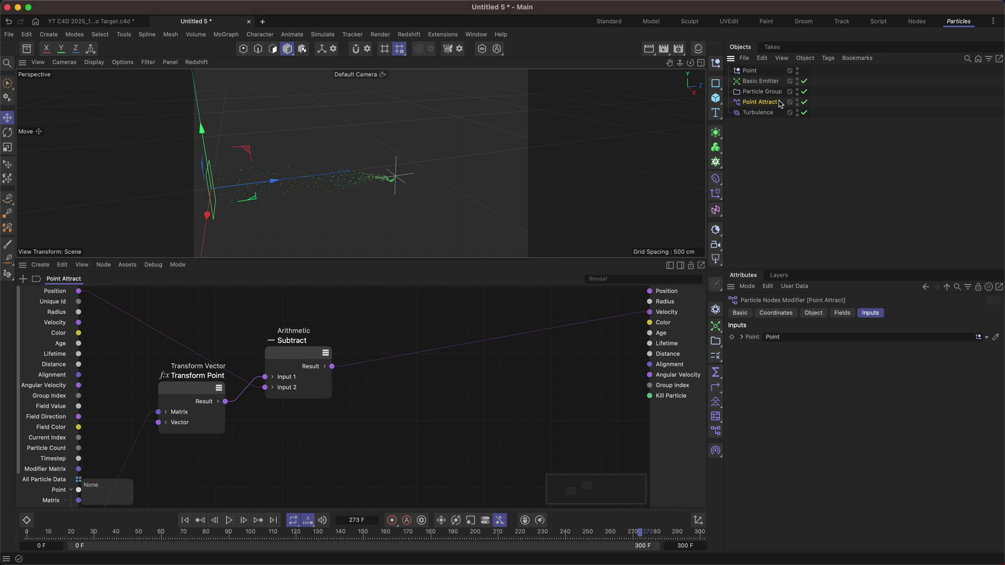
# Step: Add a Math Mix node to the modifier graph
pyautogui.doubleClick(416, 333)
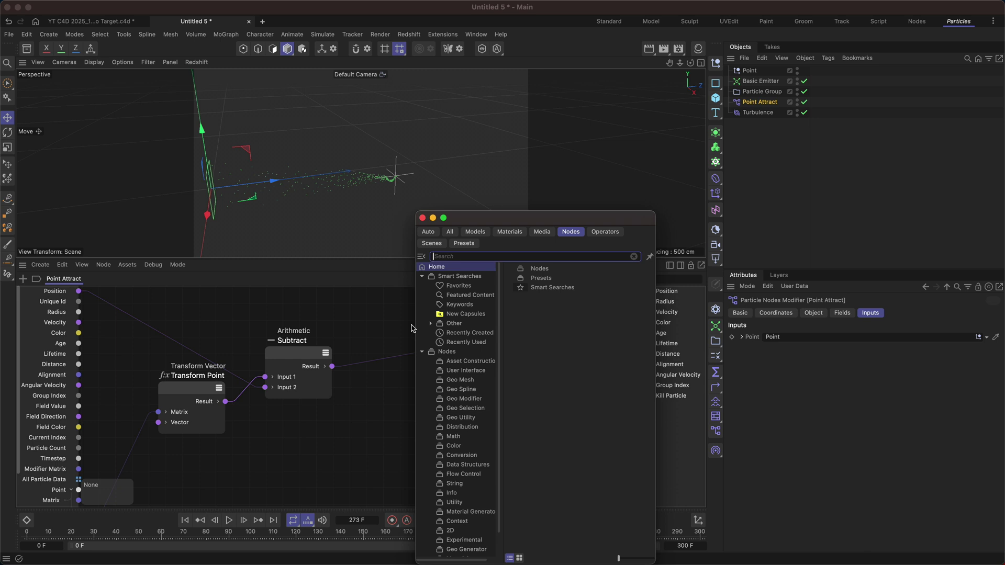
pyautogui.write('mix')
pyautogui.click(439, 339)
pyautogui.moveTo(440, 340); pyautogui.dragTo(407, 367)
# Step: Wire Subtract into Mix Input 2 and particle Velocity into Input 1, then expose Blend as an input
pyautogui.click(412, 368)
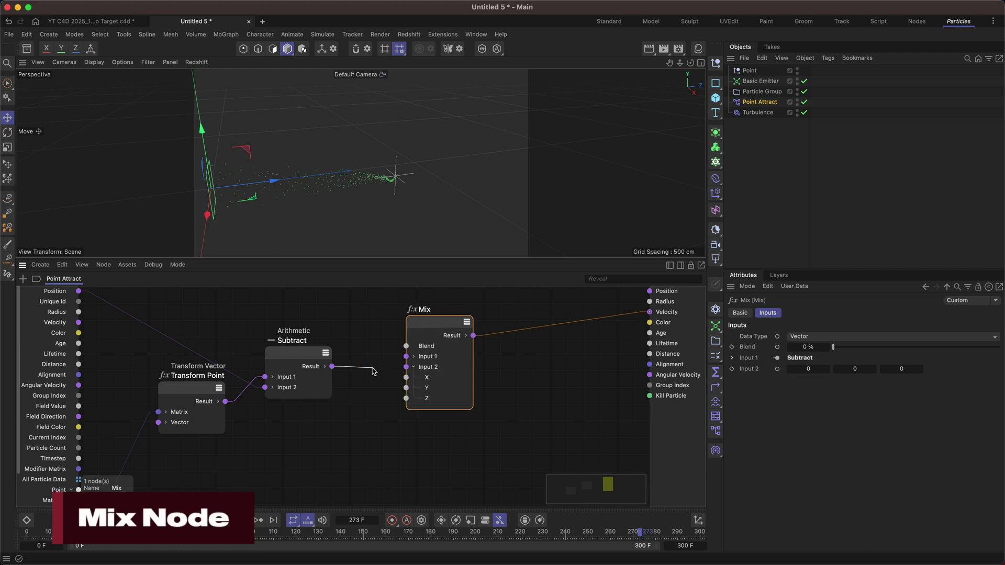
pyautogui.click(412, 367)
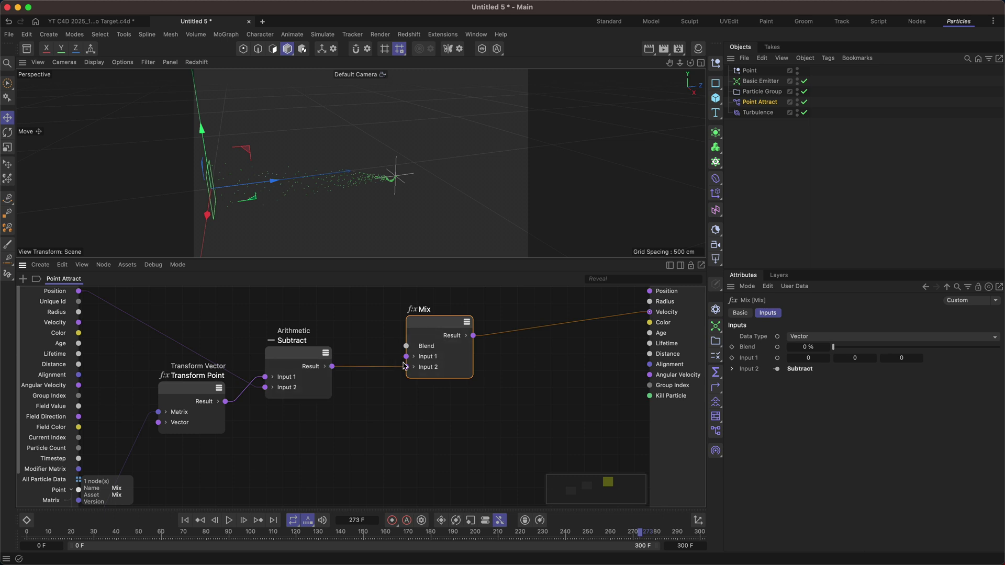
pyautogui.moveTo(399, 358); pyautogui.dragTo(78, 320)
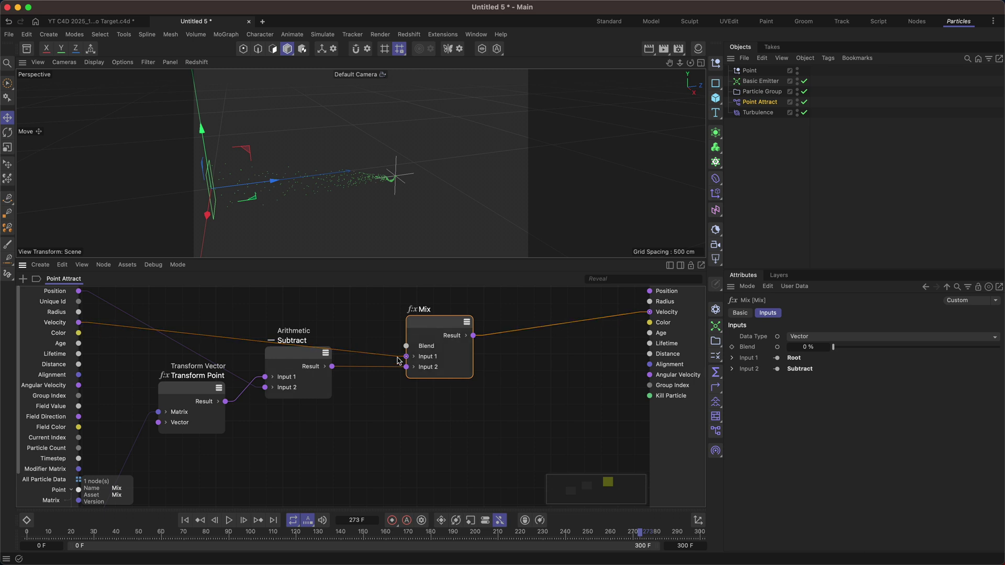
pyautogui.moveTo(452, 335); pyautogui.dragTo(456, 334)
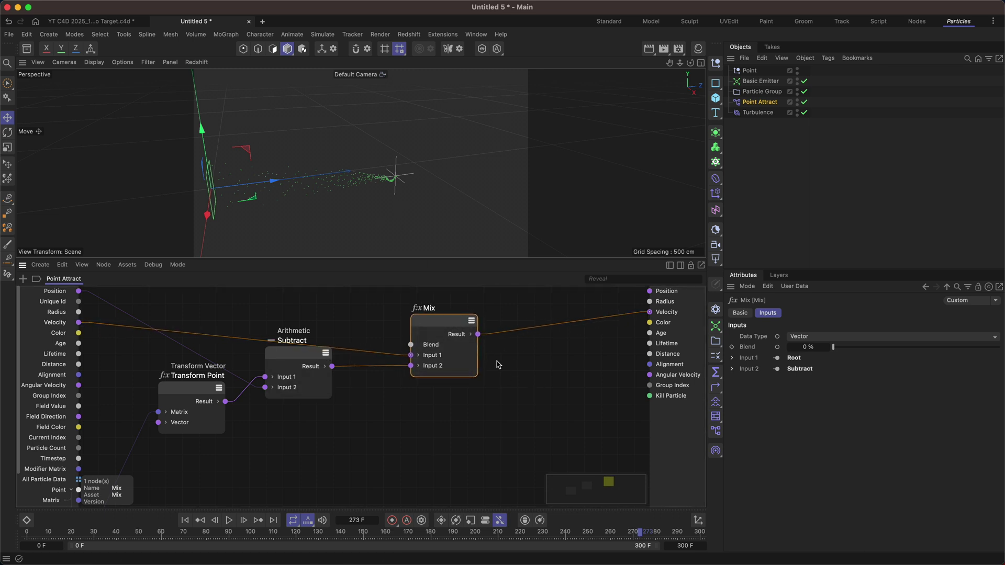
pyautogui.moveTo(839, 351)
pyautogui.mouseDown()
pyautogui.moveTo(918, 352)
pyautogui.moveTo(832, 354)
pyautogui.mouseUp()
pyautogui.rightClick(408, 344)
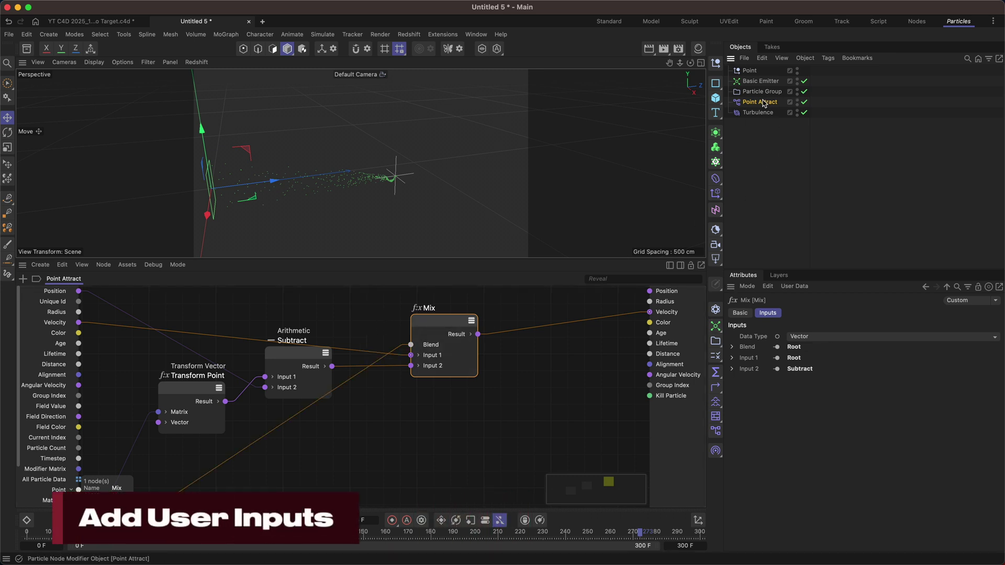
# Step: Play the simulation while testing Point Attract's Blend at 100 % and 0 %
pyautogui.click(762, 102)
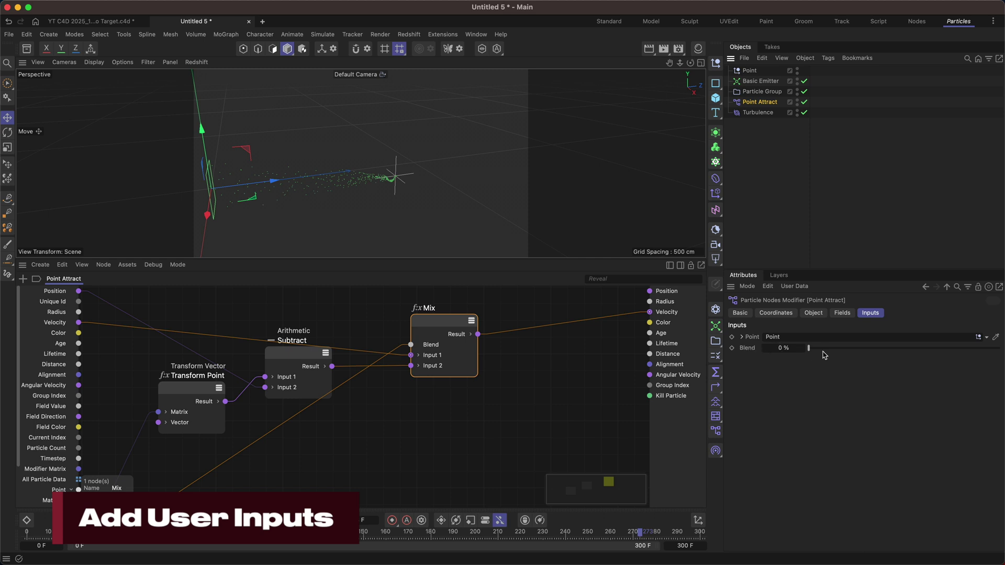
pyautogui.moveTo(809, 347); pyautogui.dragTo(998, 348)
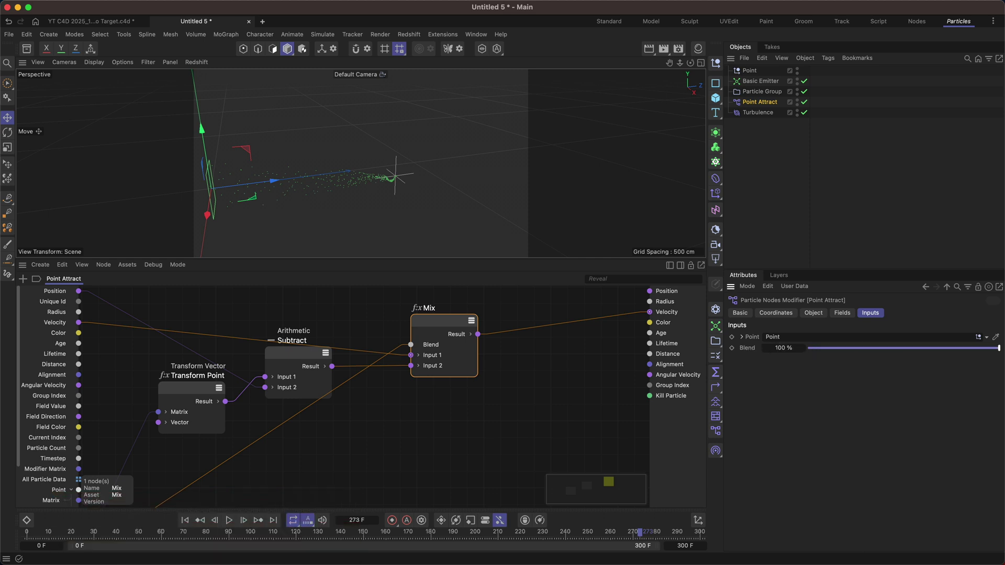
pyautogui.click(185, 519)
pyautogui.click(229, 520)
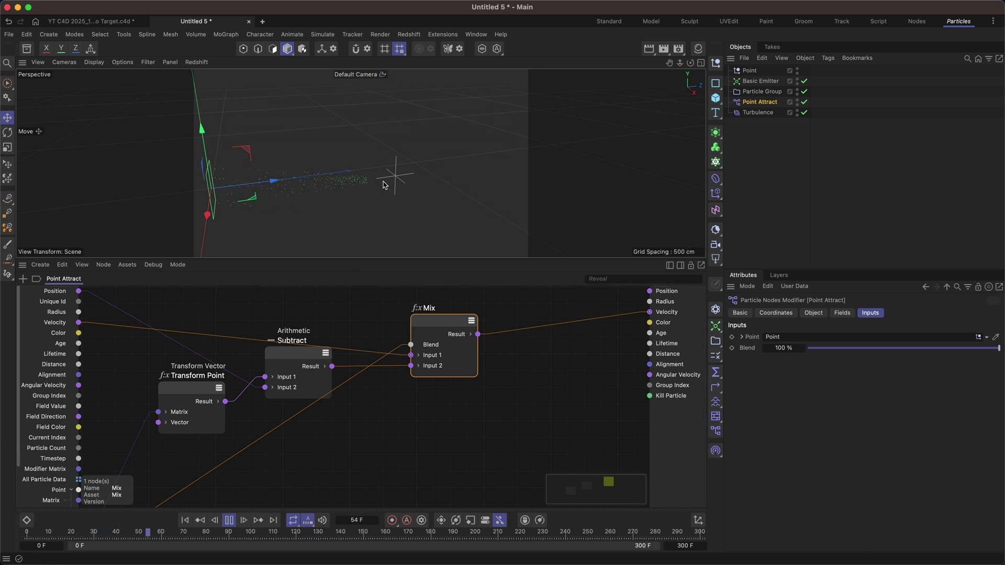
pyautogui.moveTo(856, 352); pyautogui.dragTo(808, 350)
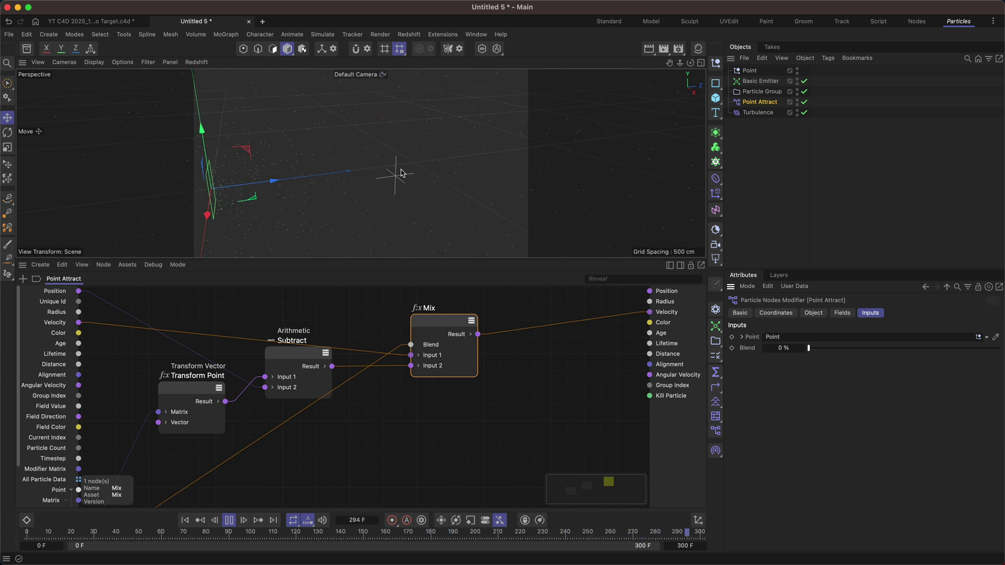
# Step: Check the Turbulence settings, then set Point Attract's Blend to 20 %
pyautogui.click(767, 113)
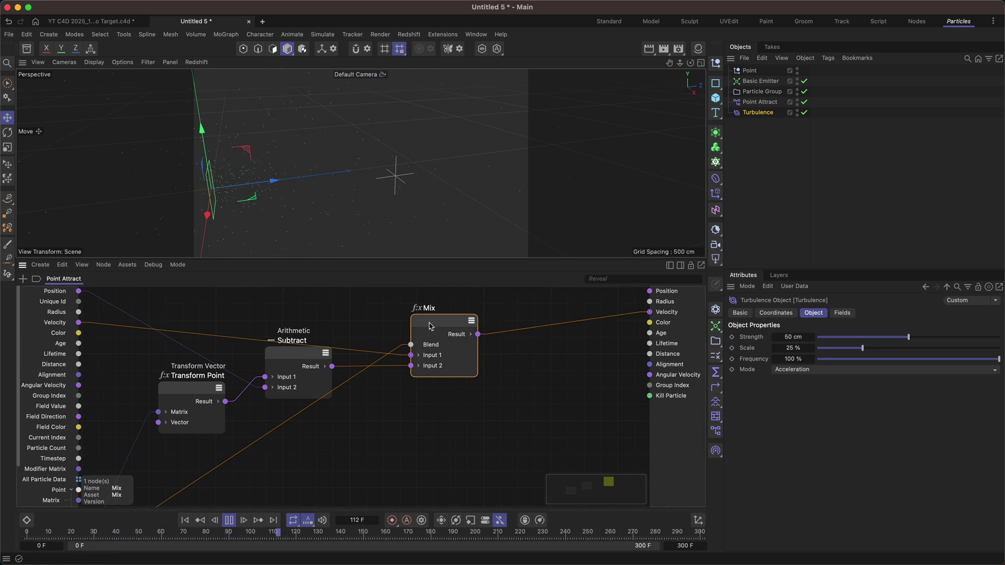
pyautogui.click(759, 102)
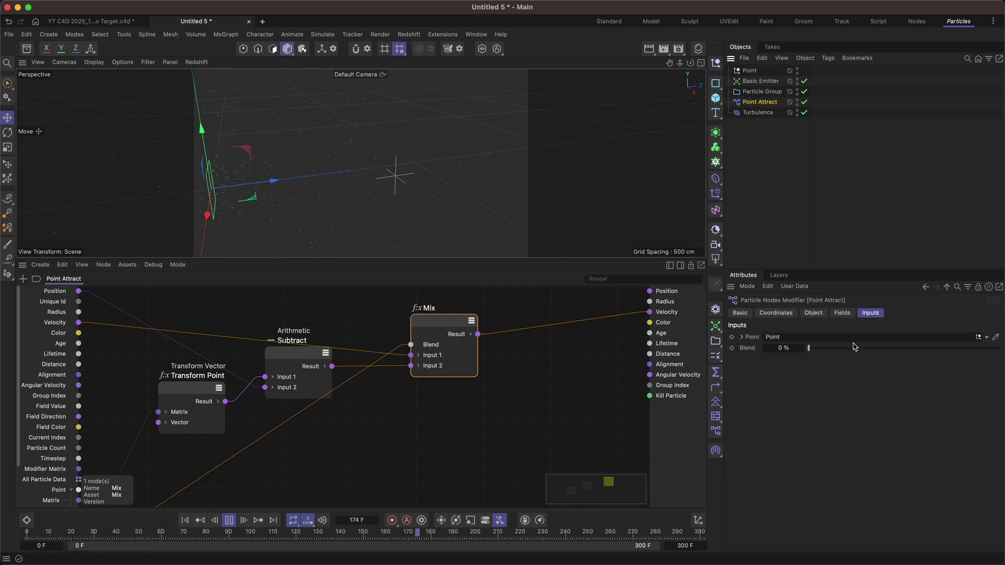
pyautogui.moveTo(838, 352); pyautogui.dragTo(854, 350)
pyautogui.click(790, 348)
pyautogui.write('20')
pyautogui.press('Return')
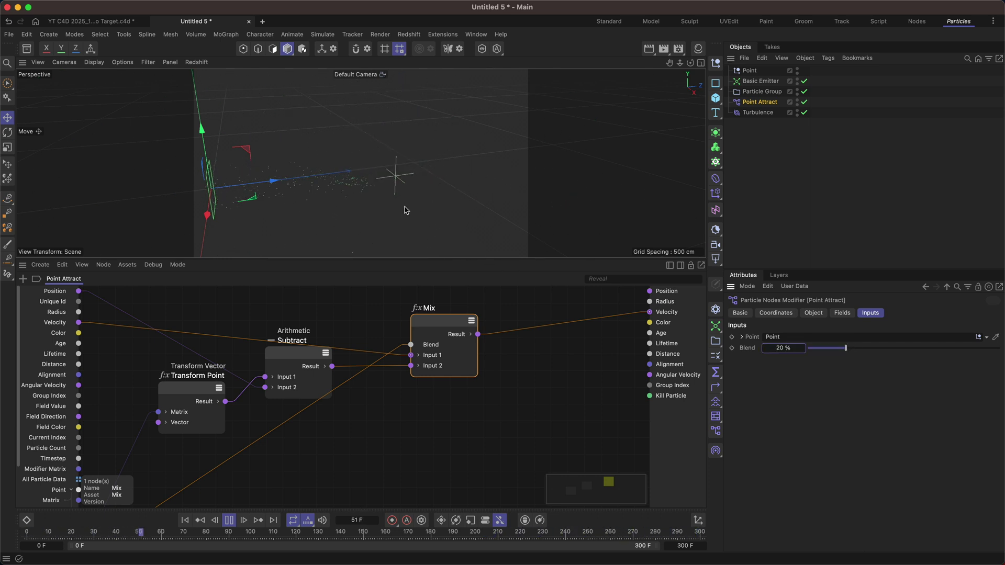
# Step: Orbit around the particle stream, stop at frame 220, and switch to the PNM Particles to Target document
pyautogui.keyDown('alt'); pyautogui.moveTo(335, 185); pyautogui.dragTo(409, 195); pyautogui.keyUp('alt')
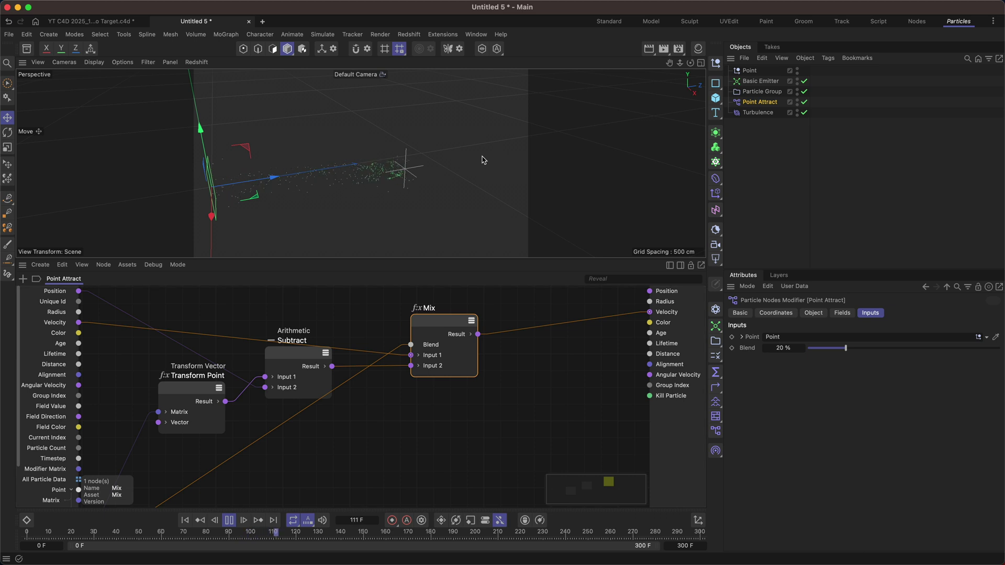
pyautogui.keyDown('alt'); pyautogui.moveTo(482, 160); pyautogui.dragTo(401, 190); pyautogui.keyUp('alt')
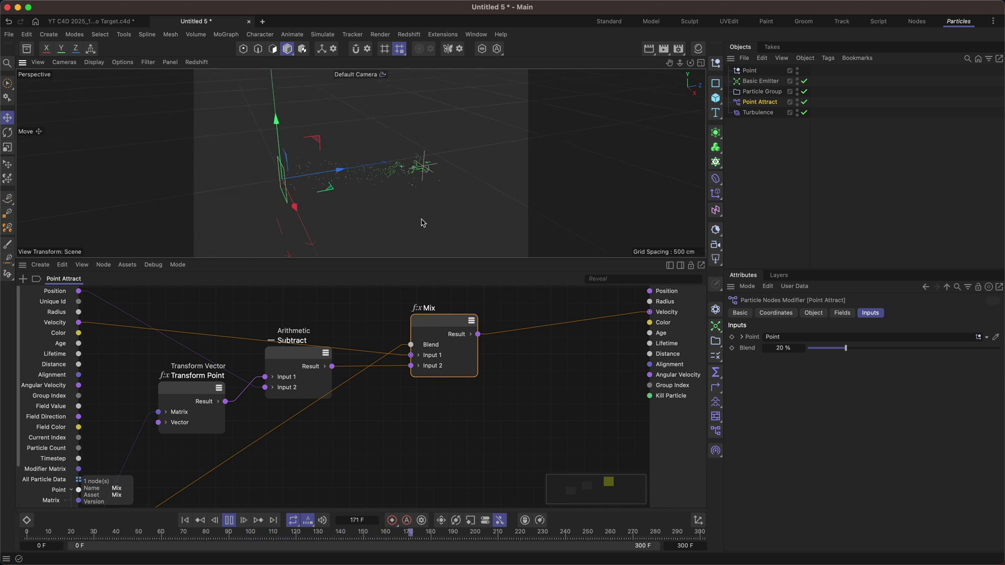
pyautogui.click(229, 520)
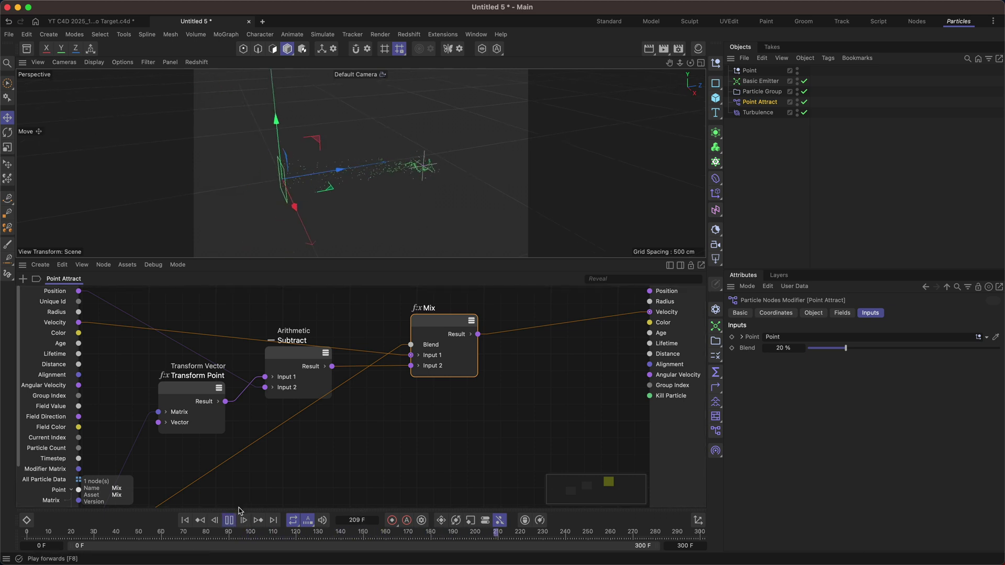
pyautogui.click(235, 517)
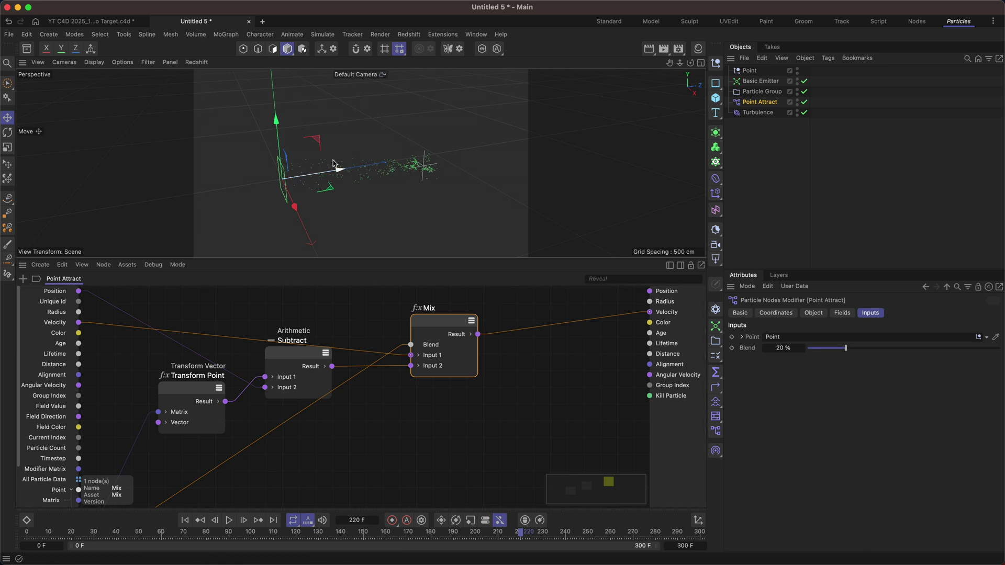
pyautogui.click(108, 21)
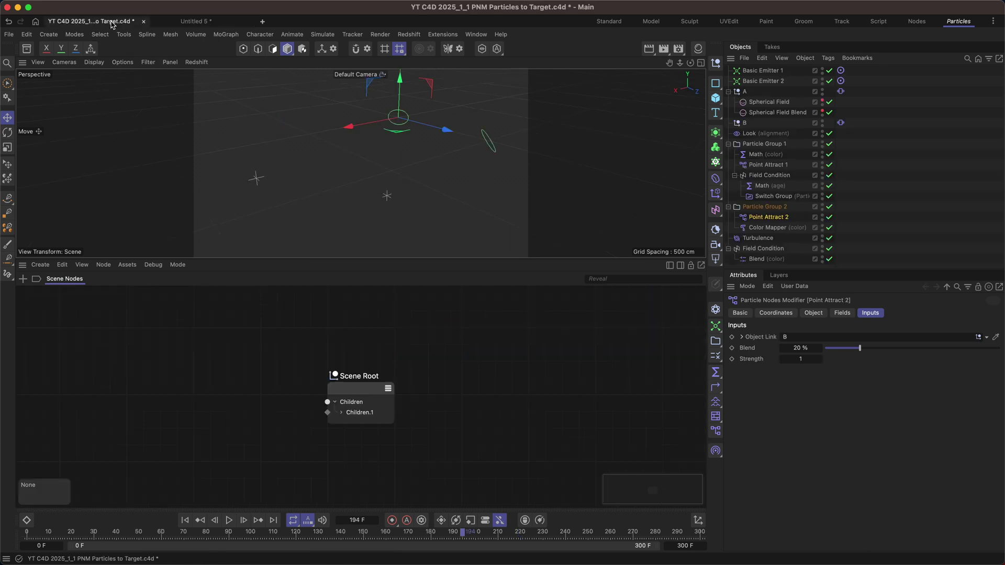
# Step: Open Point Attract 1's graph, play from frame 0 to 134, and compare it with Point Attract 2
pyautogui.click(768, 165)
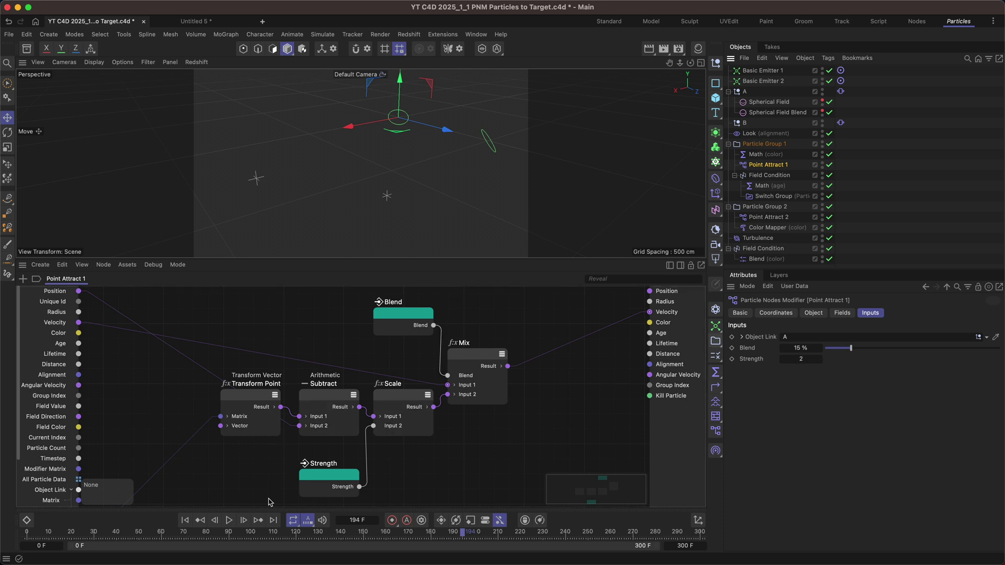
pyautogui.click(185, 519)
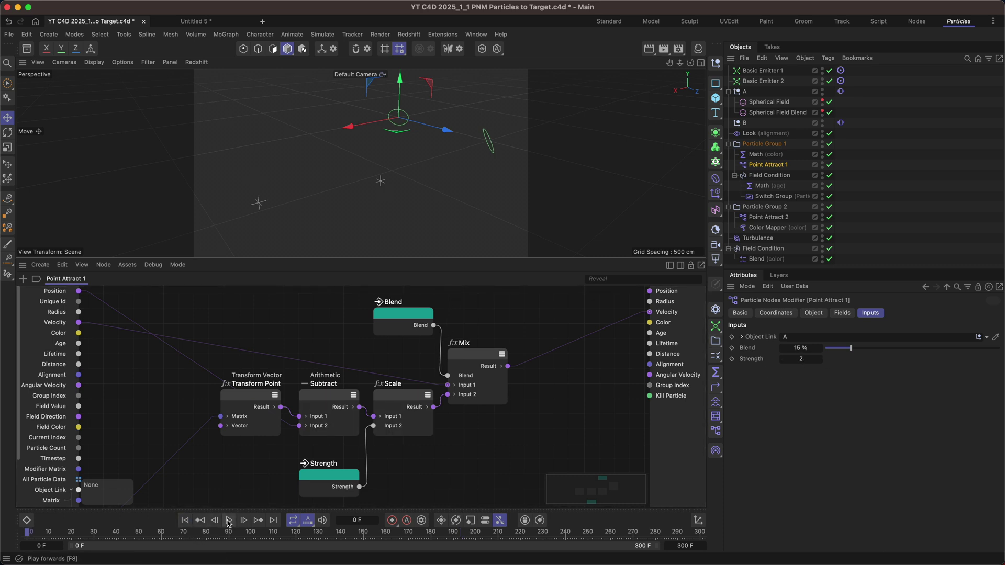
pyautogui.click(230, 521)
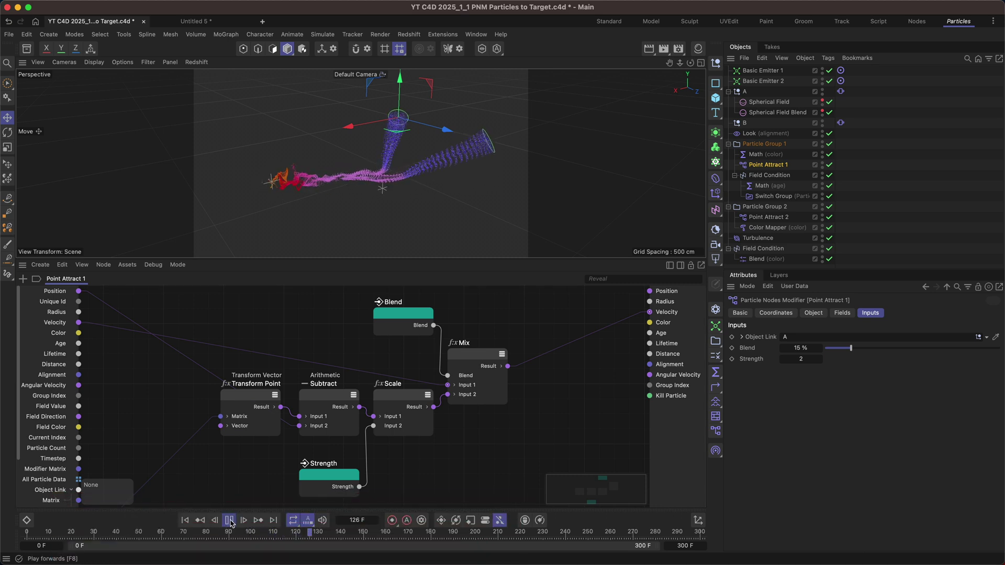
pyautogui.click(230, 520)
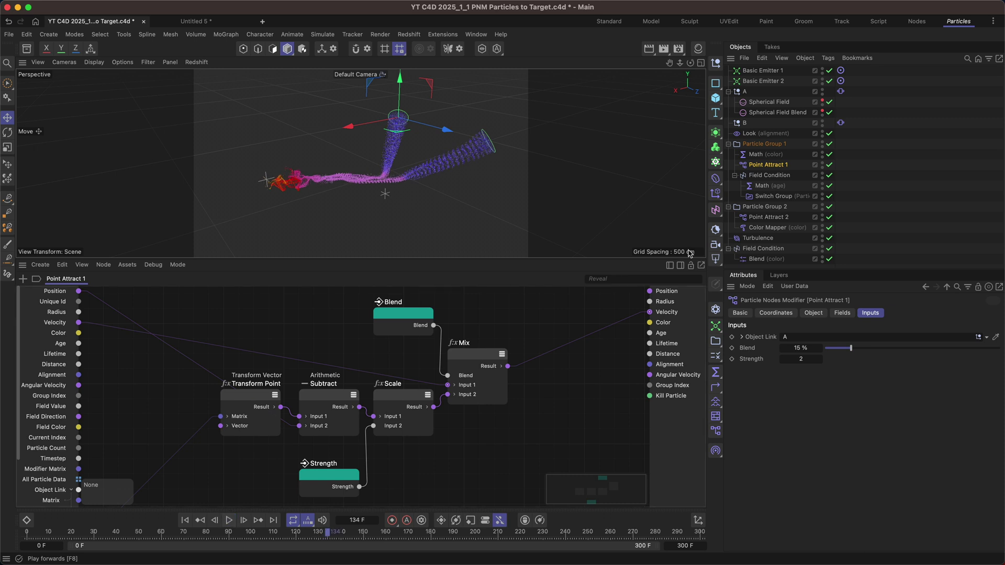
pyautogui.click(785, 218)
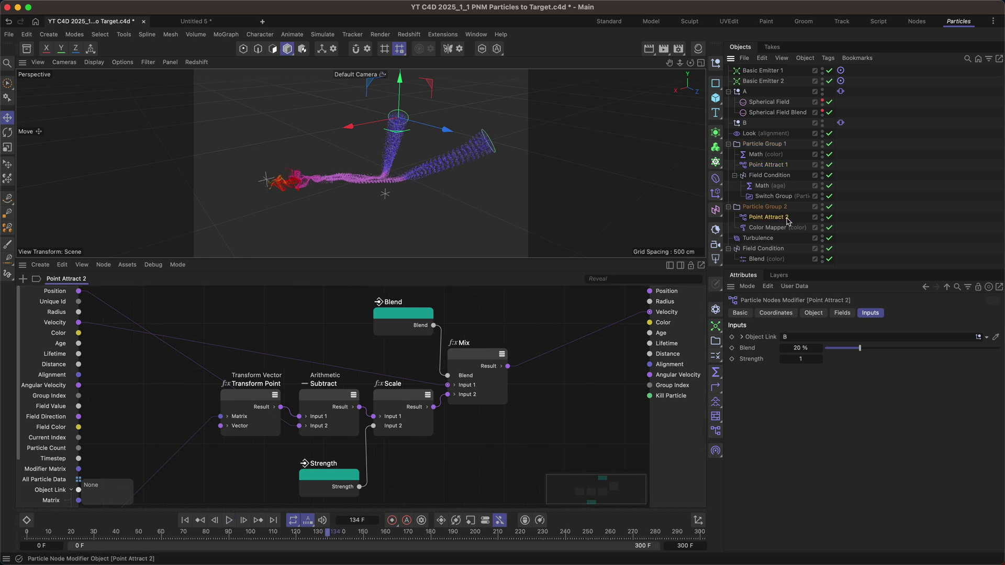
pyautogui.click(776, 166)
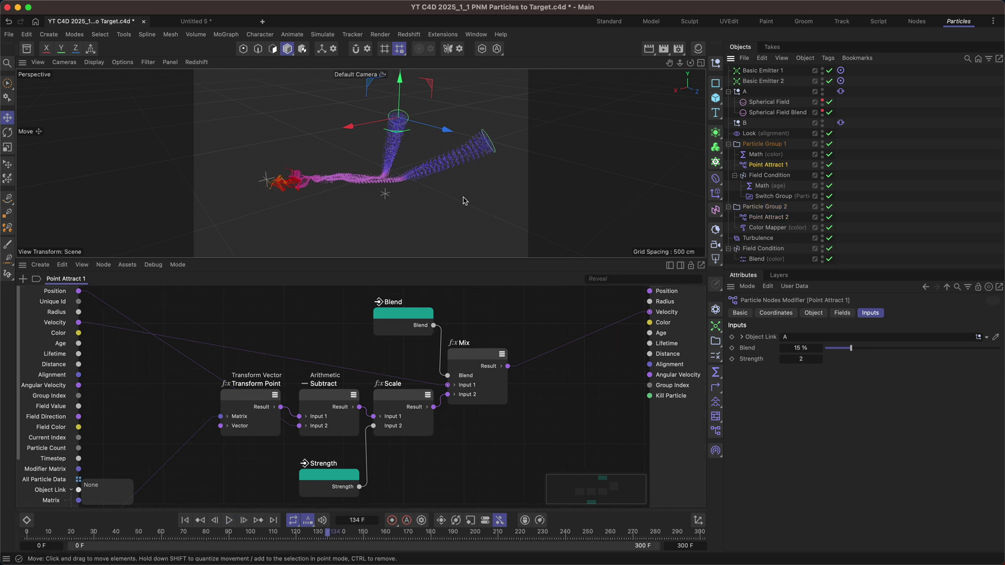